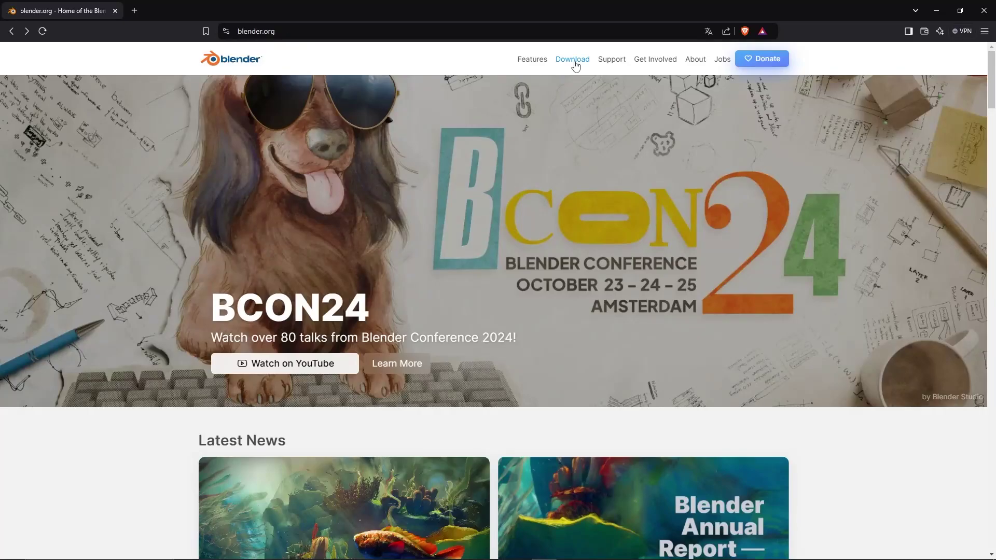
Go to blender.org's Demo Files page listing the Human Base Meshes asset bundle.
{"action": "left_click", "coordinate": [573, 60]}
{"action": "left_click", "coordinate": [536, 86]}
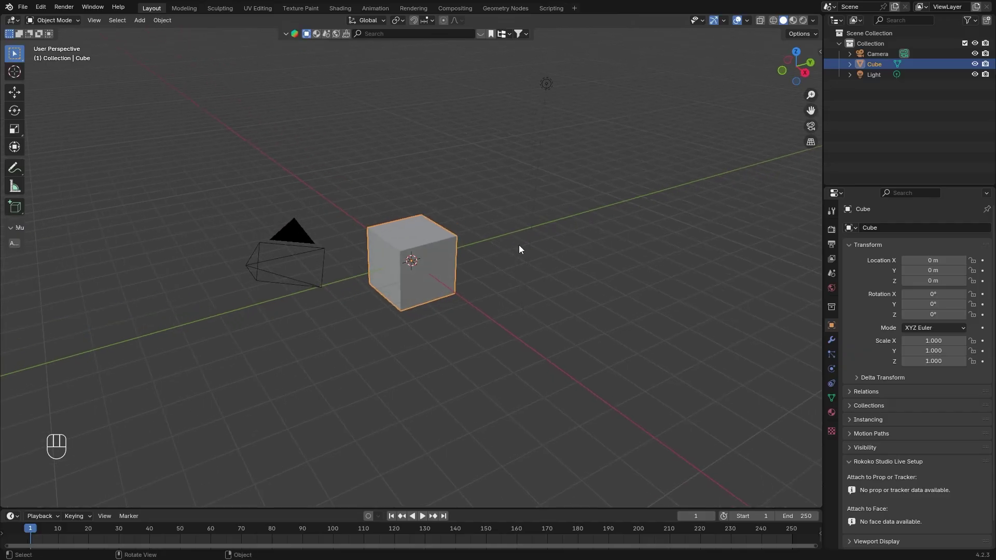
Delete the default cube, camera and light, and split off an Asset Browser area.
{"action": "mouse_move", "coordinate": [520, 245]}
{"action": "middle_mouse_down"}
{"action": "mouse_move", "coordinate": [554, 245]}
{"action": "mouse_move", "coordinate": [508, 234]}
{"action": "mouse_move", "coordinate": [489, 249]}
{"action": "middle_mouse_up"}
{"action": "key", "text": "a"}
{"action": "key", "text": "x"}
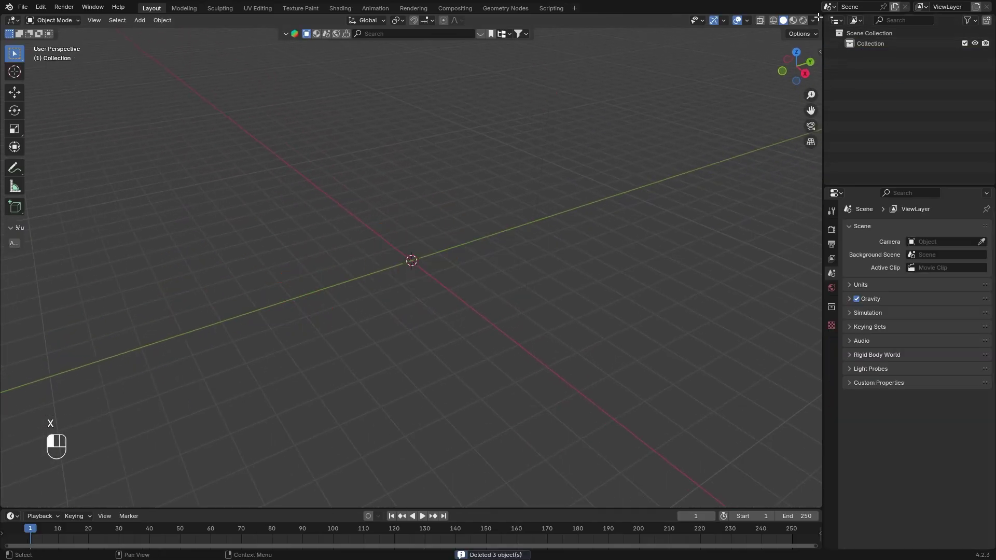
{"action": "left_click_drag", "start_coordinate": [818, 18], "coordinate": [411, 233]}
{"action": "left_click", "coordinate": [426, 21]}
{"action": "left_click", "coordinate": [752, 82]}
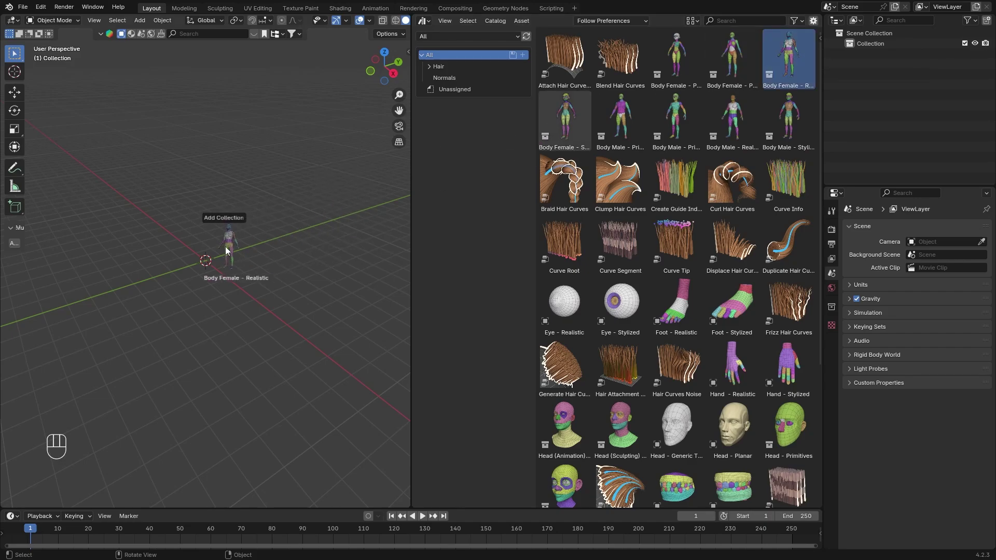
Add Body Female - Realistic as real geometry with Instance unticked, then close the browser.
{"action": "left_click_drag", "start_coordinate": [780, 50], "coordinate": [203, 243]}
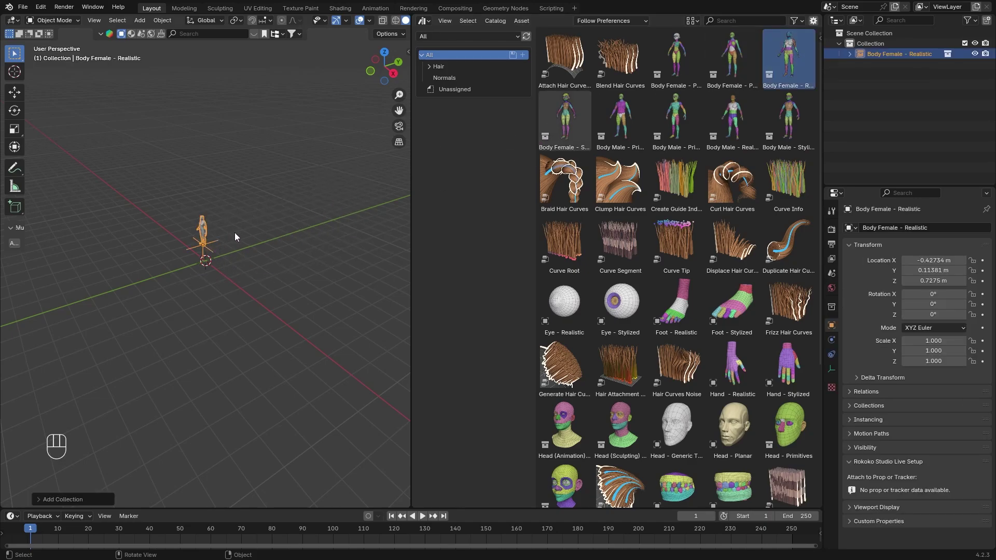
{"action": "left_click", "coordinate": [37, 499]}
{"action": "left_click", "coordinate": [97, 498]}
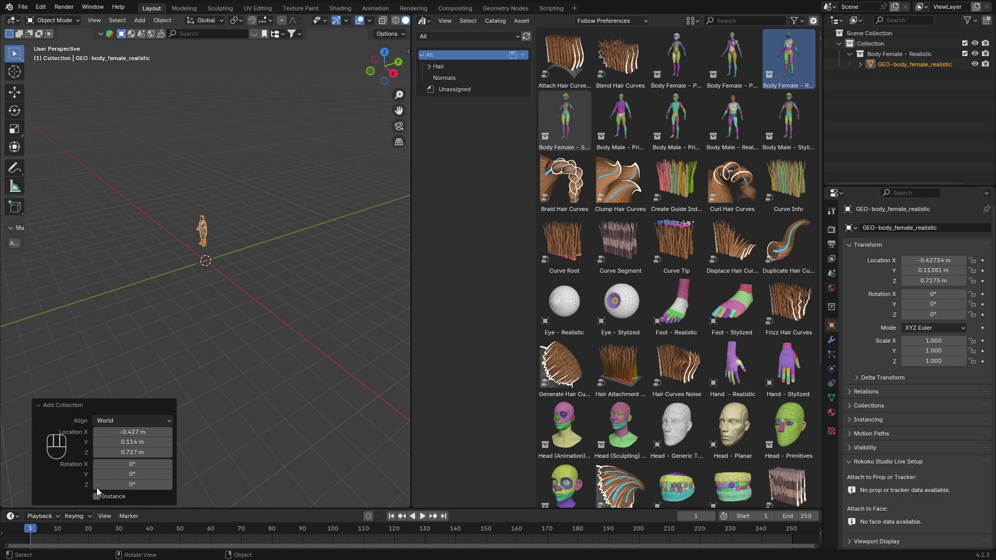
{"action": "left_click", "coordinate": [62, 406]}
{"action": "left_click_drag", "start_coordinate": [413, 14], "coordinate": [545, 155]}
Show the transform sidebar and inspect the body, selecting the body mesh and left eye.
{"action": "middle_click_drag", "start_coordinate": [537, 160], "coordinate": [544, 156]}
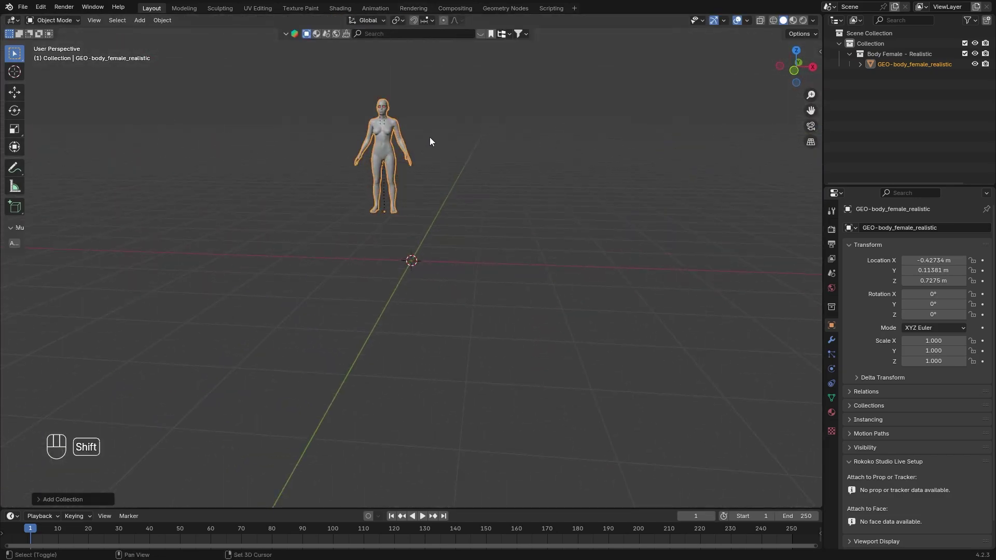
{"action": "scroll", "coordinate": [482, 225], "scroll_direction": "up", "scroll_amount": 5}
{"action": "mouse_move", "coordinate": [462, 247]}
{"action": "middle_mouse_down", "text": "shift"}
{"action": "mouse_move", "coordinate": [556, 255]}
{"action": "mouse_move", "coordinate": [517, 228]}
{"action": "mouse_move", "coordinate": [475, 292]}
{"action": "middle_mouse_up", "text": "shift"}
{"action": "key", "text": "n"}
{"action": "left_click", "coordinate": [478, 249]}
{"action": "middle_click_drag", "start_coordinate": [478, 248], "coordinate": [475, 244]}
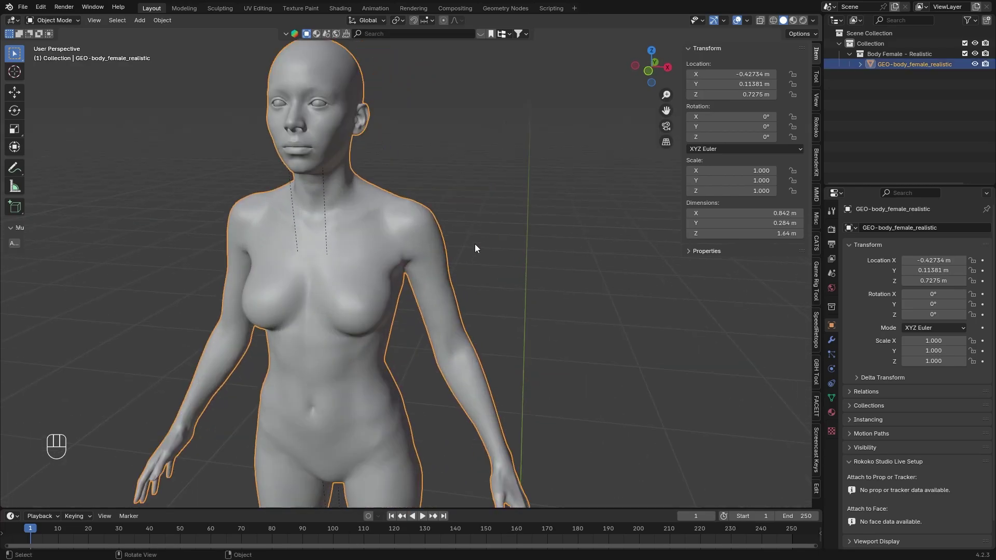
{"action": "scroll", "coordinate": [475, 244], "scroll_direction": "up", "scroll_amount": 3}
{"action": "mouse_move", "coordinate": [535, 245]}
{"action": "middle_mouse_down", "text": "ctrl"}
{"action": "mouse_move", "coordinate": [495, 71]}
{"action": "mouse_move", "coordinate": [475, 245]}
{"action": "middle_mouse_up", "text": "ctrl"}
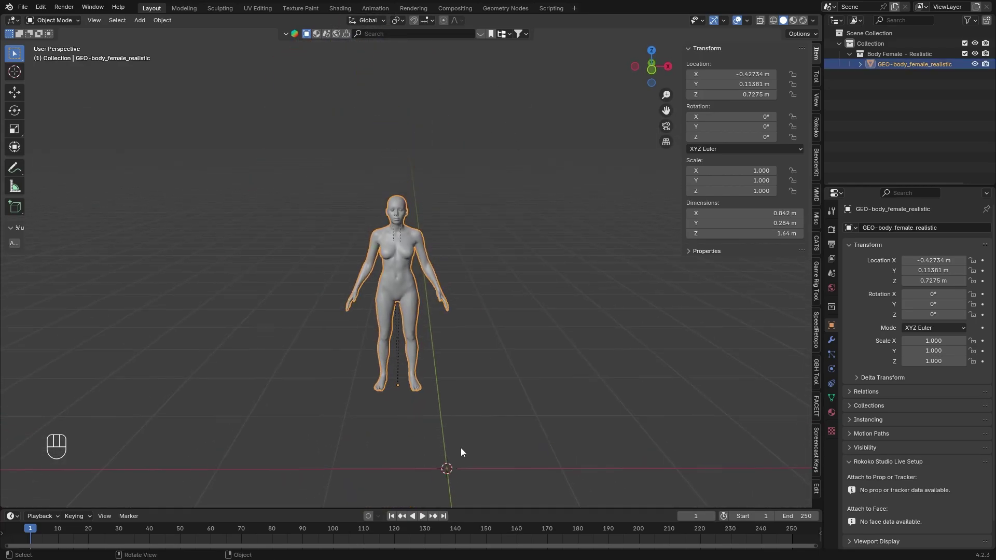
{"action": "scroll", "coordinate": [460, 447], "scroll_direction": "up", "scroll_amount": 3}
{"action": "mouse_move", "coordinate": [446, 161]}
{"action": "middle_mouse_down", "text": "ctrl"}
{"action": "mouse_move", "coordinate": [464, 238]}
{"action": "mouse_move", "coordinate": [466, 193]}
{"action": "mouse_move", "coordinate": [394, 95]}
{"action": "middle_mouse_up", "text": "ctrl"}
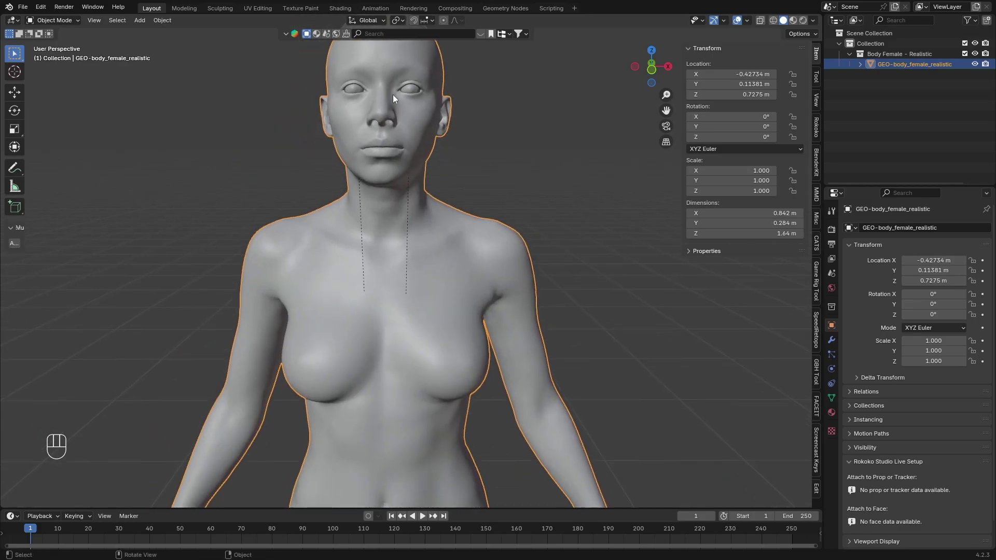
{"action": "scroll", "coordinate": [445, 118], "scroll_direction": "up", "scroll_amount": 2}
{"action": "scroll", "coordinate": [448, 284], "scroll_direction": "down", "scroll_amount": 5}
{"action": "left_click", "coordinate": [465, 182]}
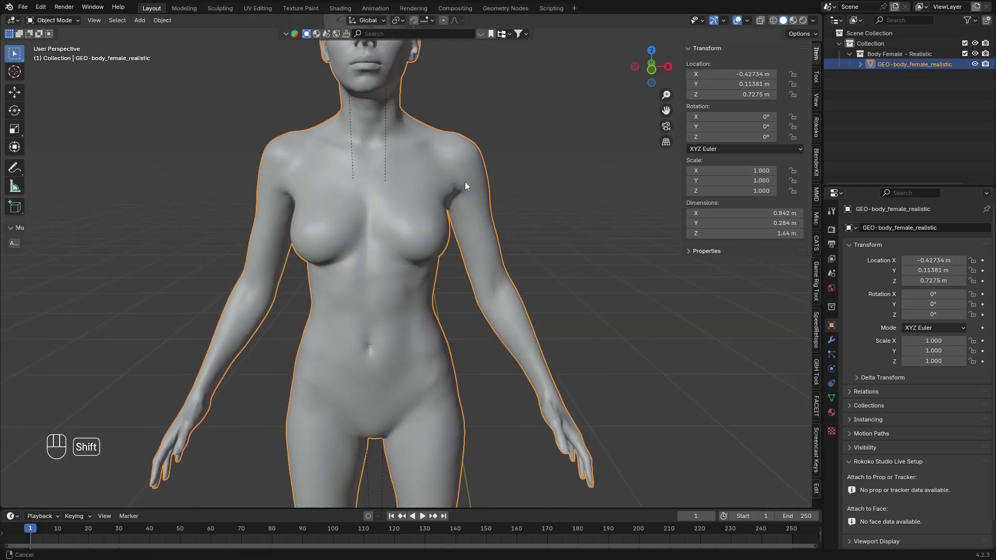
{"action": "scroll", "coordinate": [396, 134], "scroll_direction": "up", "scroll_amount": 4}
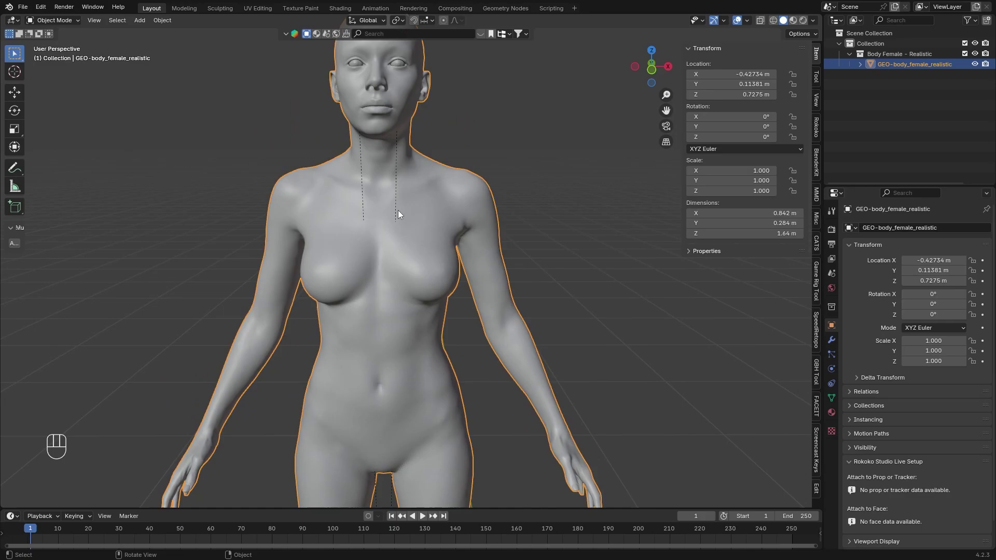
{"action": "middle_click_drag", "start_coordinate": [398, 210], "coordinate": [435, 155], "text": "ctrl"}
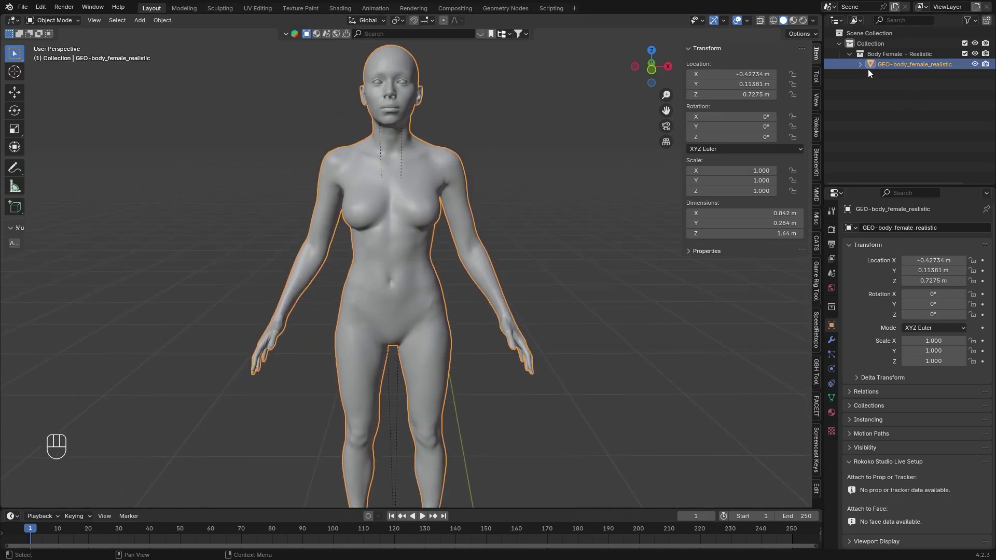
{"action": "middle_click_drag", "start_coordinate": [379, 195], "coordinate": [429, 189], "text": "ctrl"}
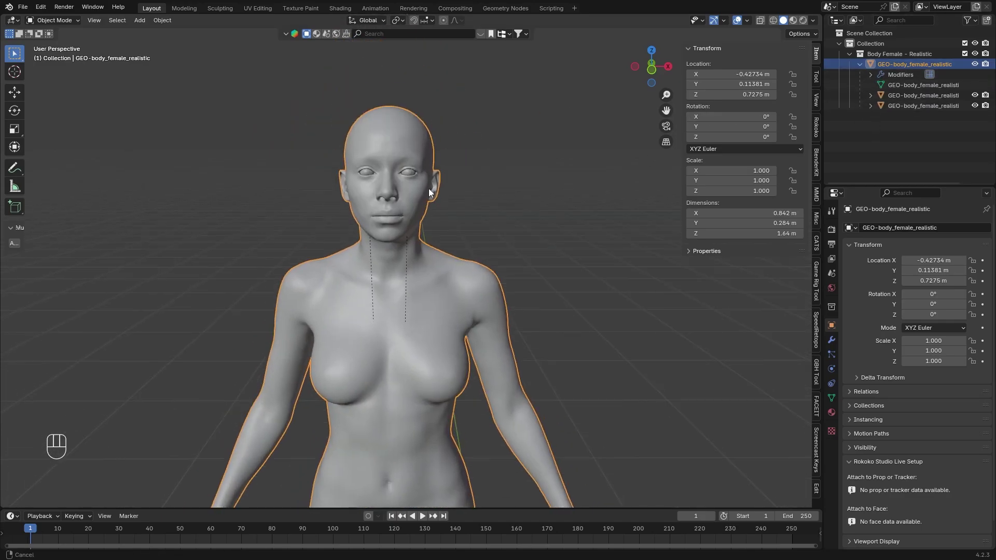
{"action": "left_click", "coordinate": [424, 198]}
{"action": "middle_click_drag", "start_coordinate": [454, 231], "coordinate": [485, 287], "text": "ctrl"}
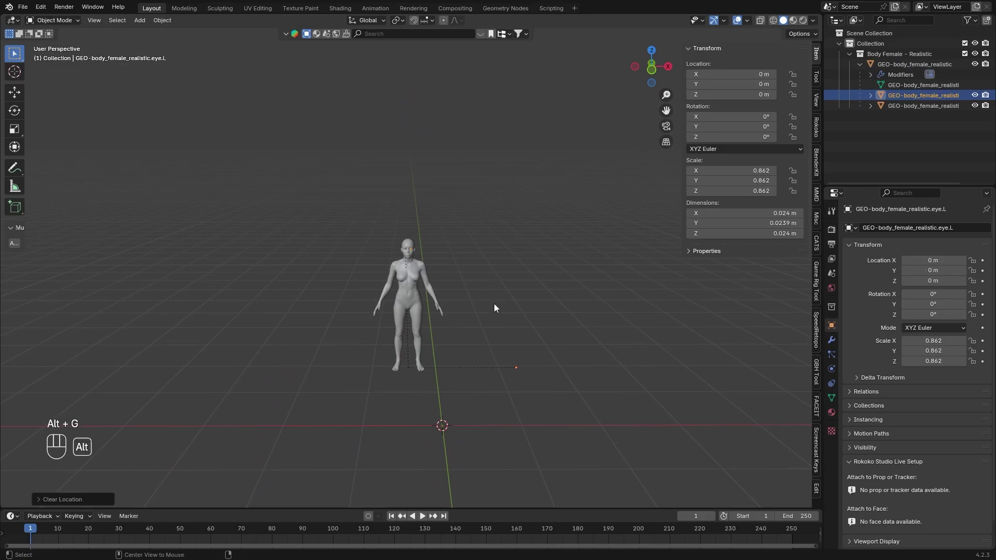
{"action": "scroll", "coordinate": [556, 371], "scroll_direction": "up", "scroll_amount": 2}
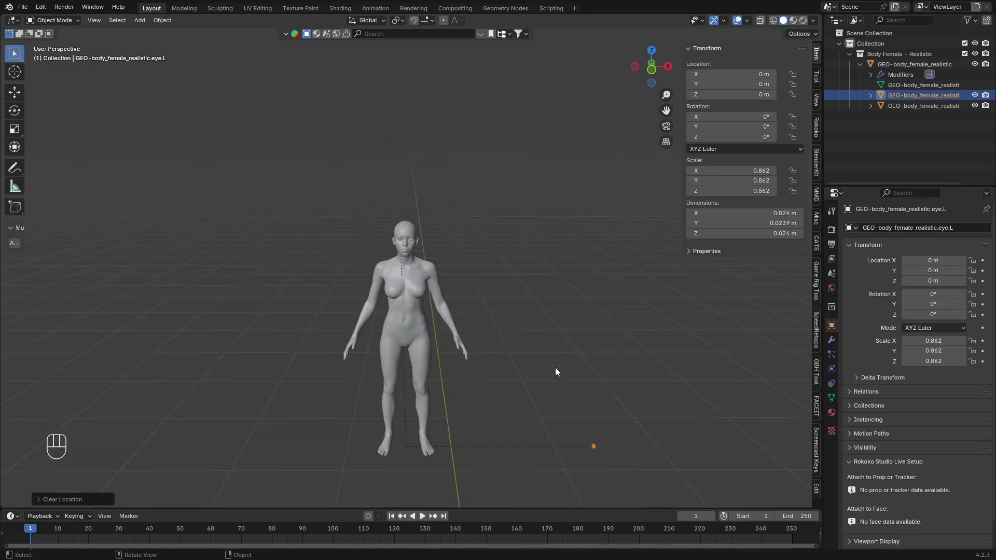
Undo the stray eye change and clear the body mesh's location to the origin.
{"action": "key", "text": "ctrl+z"}
{"action": "scroll", "coordinate": [554, 367], "scroll_direction": "up", "scroll_amount": 3}
{"action": "left_click", "coordinate": [473, 294]}
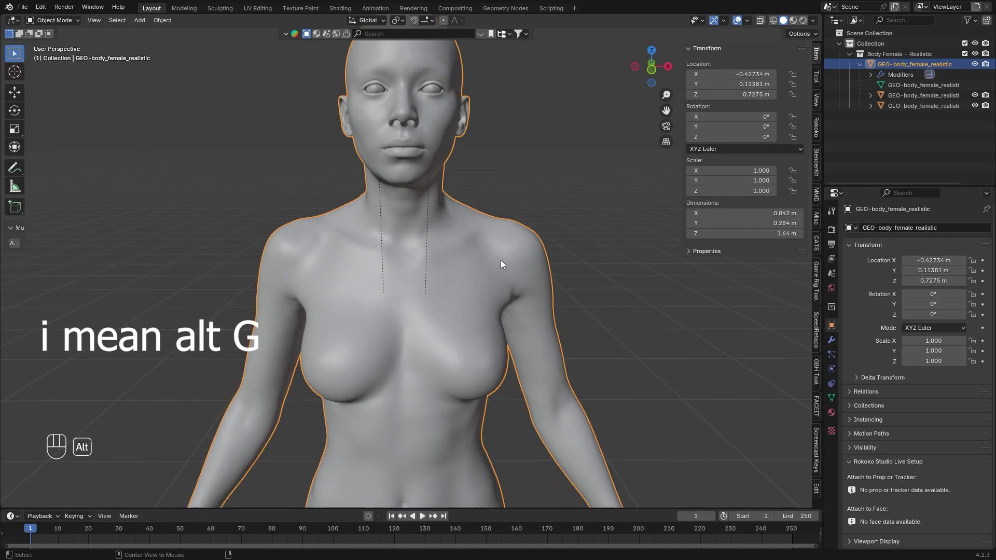
{"action": "key", "text": "alt+g"}
{"action": "scroll", "coordinate": [505, 363], "scroll_direction": "up", "scroll_amount": 4}
{"action": "mouse_move", "coordinate": [509, 261]}
{"action": "middle_mouse_down"}
{"action": "mouse_move", "coordinate": [464, 286]}
{"action": "mouse_move", "coordinate": [393, 200]}
{"action": "middle_mouse_up"}
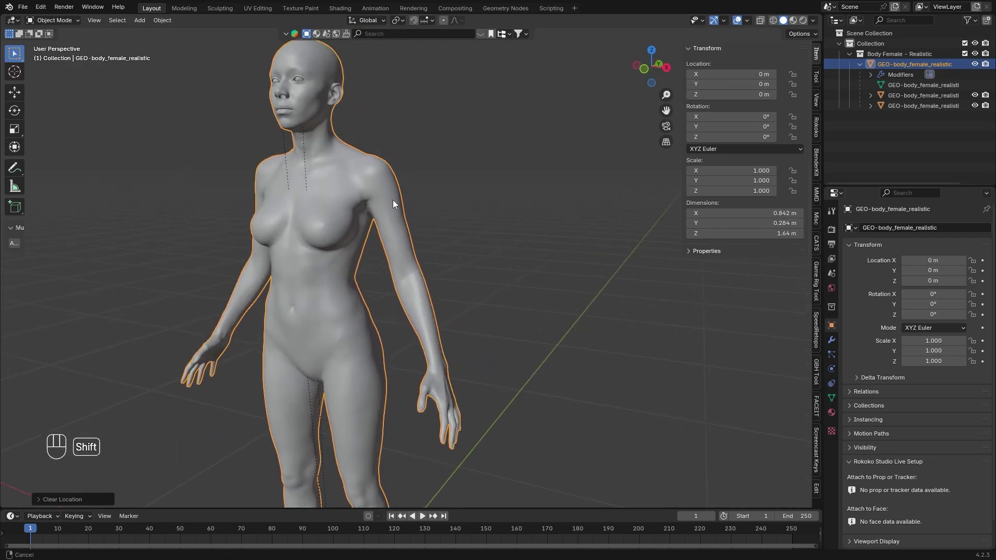
{"action": "scroll", "coordinate": [466, 295], "scroll_direction": "up", "scroll_amount": 4}
{"action": "scroll", "coordinate": [498, 181], "scroll_direction": "up", "scroll_amount": 2}
{"action": "scroll", "coordinate": [498, 181], "scroll_direction": "up", "scroll_amount": 2}
Select both eye objects and clear their parent.
{"action": "left_click", "coordinate": [495, 107]}
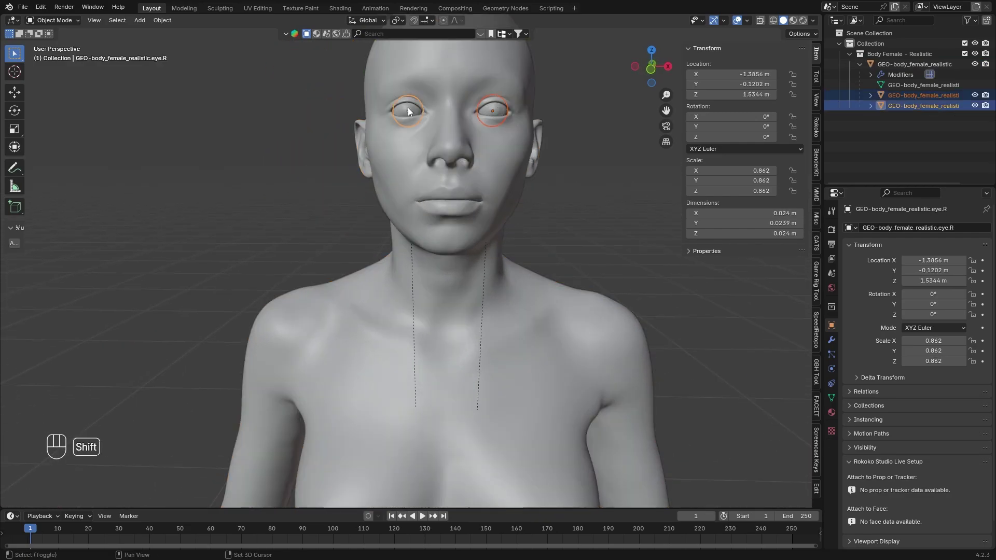
{"action": "mouse_move", "coordinate": [407, 108]}
{"action": "middle_mouse_down", "text": "shift"}
{"action": "mouse_move", "coordinate": [468, 234]}
{"action": "mouse_move", "coordinate": [442, 210]}
{"action": "middle_mouse_up", "text": "shift"}
{"action": "left_click", "coordinate": [163, 21]}
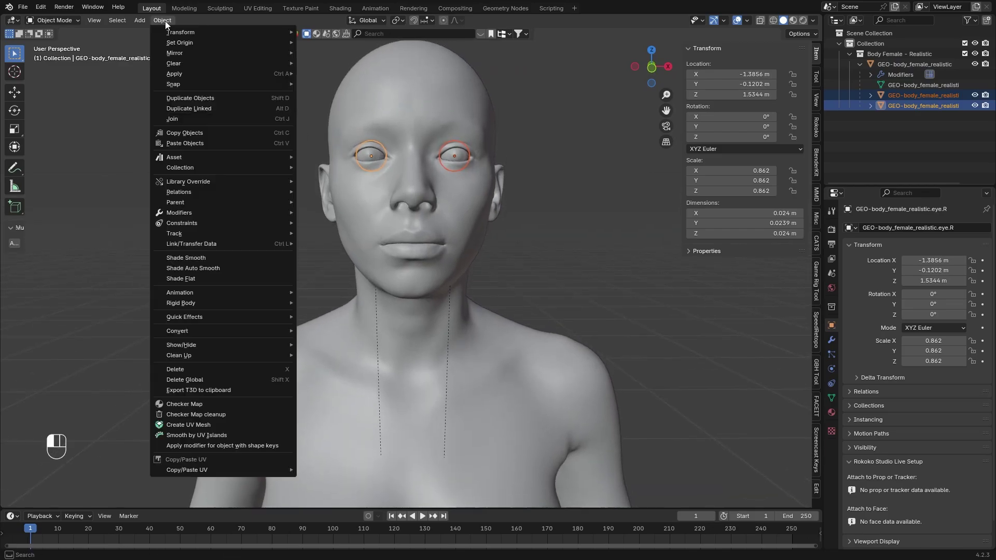
{"action": "mouse_move", "coordinate": [175, 202]}
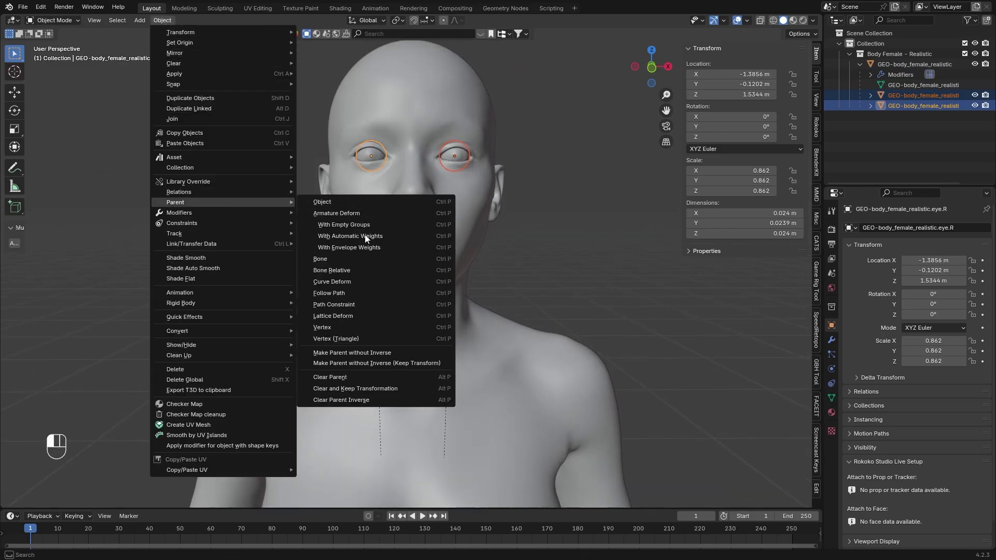
{"action": "left_click", "coordinate": [354, 389]}
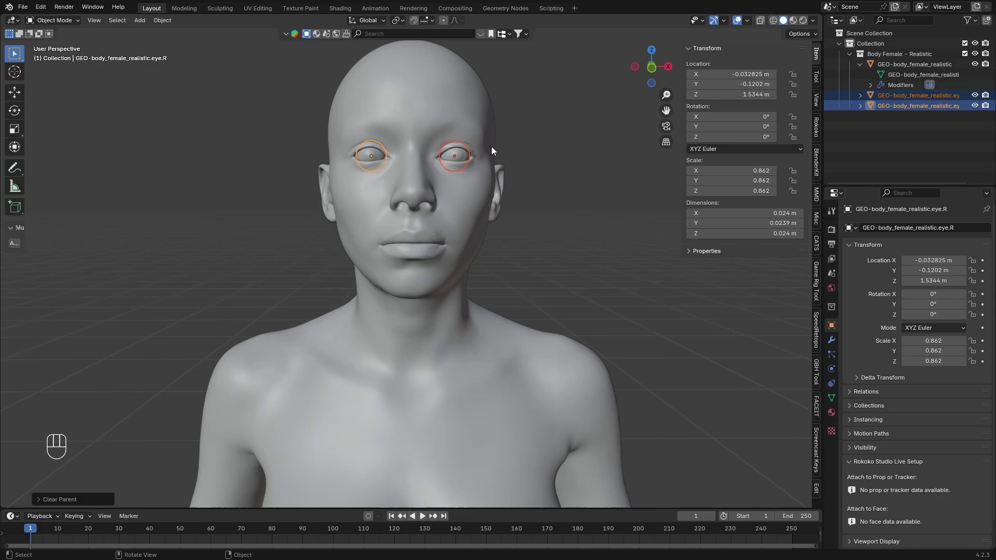
Apply all transforms to the eyes and set each eye's origin to its geometry.
{"action": "left_click", "coordinate": [163, 20]}
{"action": "mouse_move", "coordinate": [174, 73]}
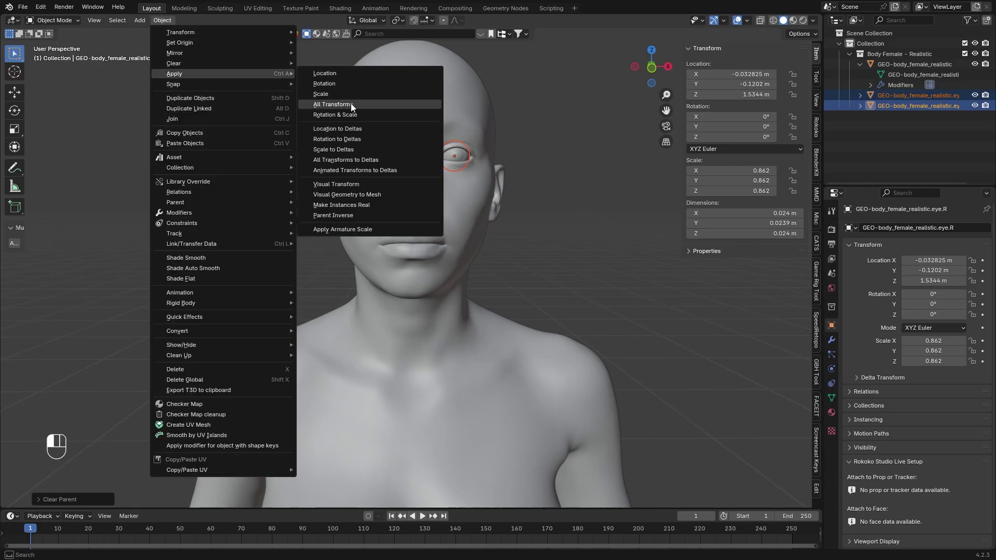
{"action": "left_click", "coordinate": [351, 103]}
{"action": "right_click", "coordinate": [451, 157]}
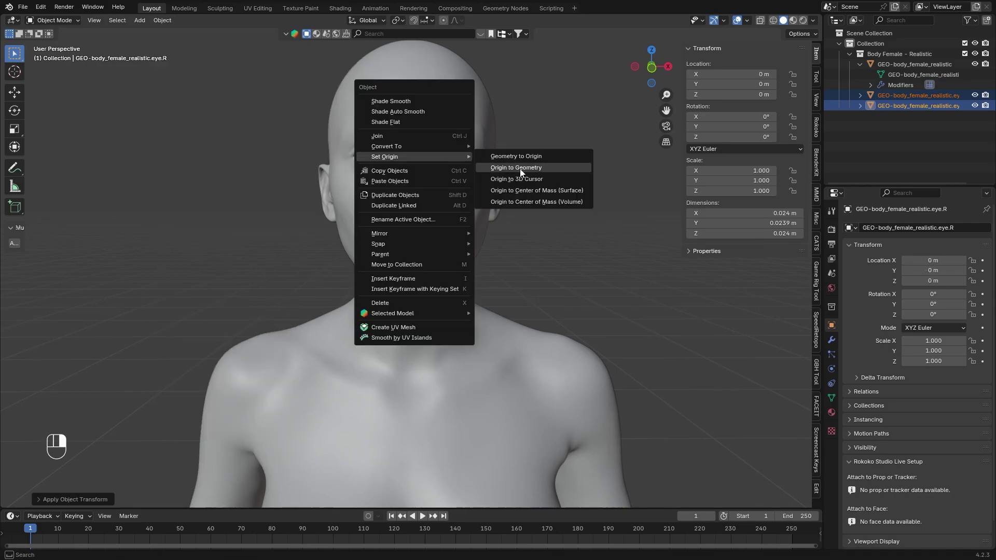
{"action": "left_click", "coordinate": [538, 168]}
{"action": "middle_click_drag", "start_coordinate": [546, 181], "coordinate": [489, 183]}
{"action": "scroll", "coordinate": [497, 228], "scroll_direction": "down", "scroll_amount": 3}
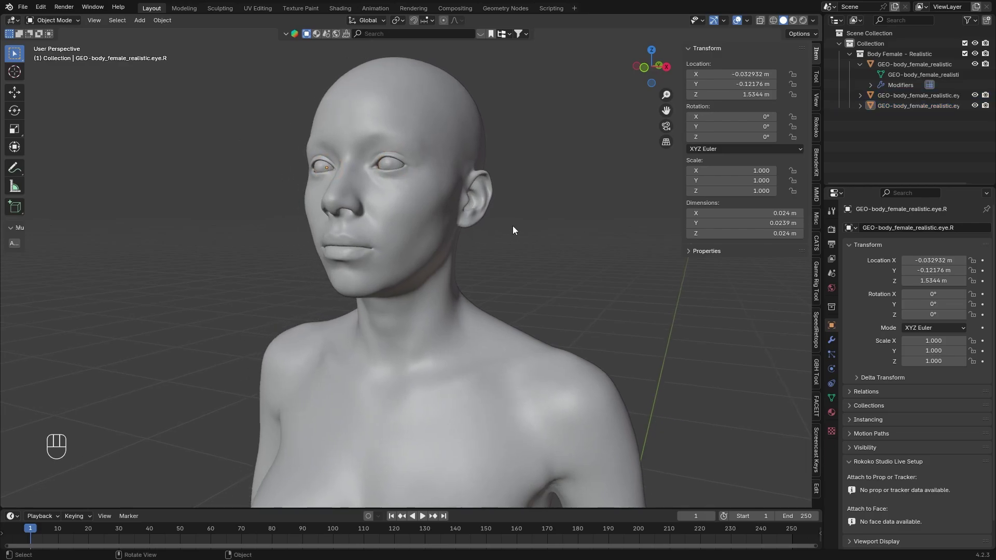
{"action": "mouse_move", "coordinate": [512, 226]}
{"action": "middle_mouse_down"}
{"action": "mouse_move", "coordinate": [539, 245]}
{"action": "mouse_move", "coordinate": [497, 210]}
{"action": "middle_mouse_up"}
{"action": "key", "text": "shift+a"}
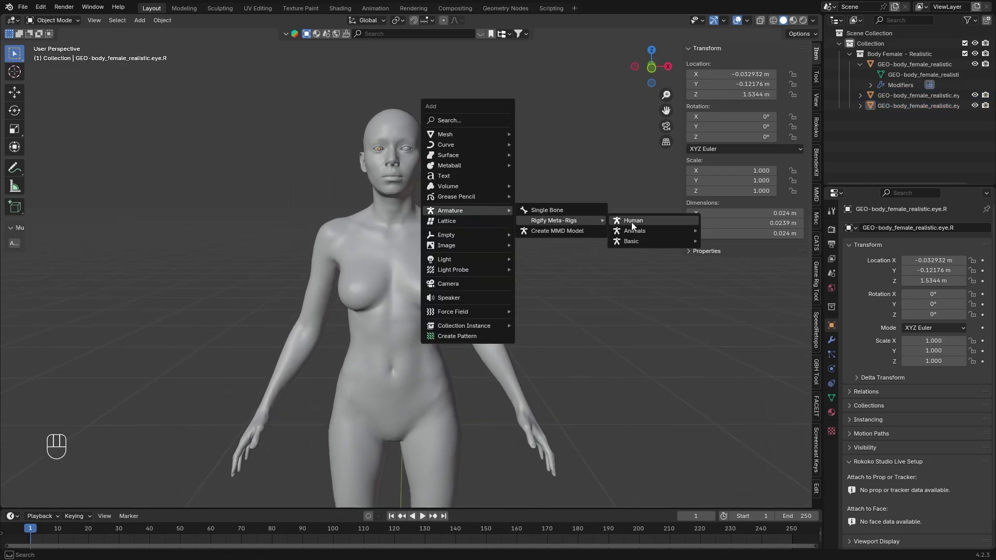
Add a Human meta-rig and display its bones in front of the mesh.
{"action": "left_click", "coordinate": [632, 222]}
{"action": "middle_click_drag", "start_coordinate": [532, 221], "coordinate": [507, 297]}
{"action": "scroll", "coordinate": [510, 294], "scroll_direction": "up", "scroll_amount": 3}
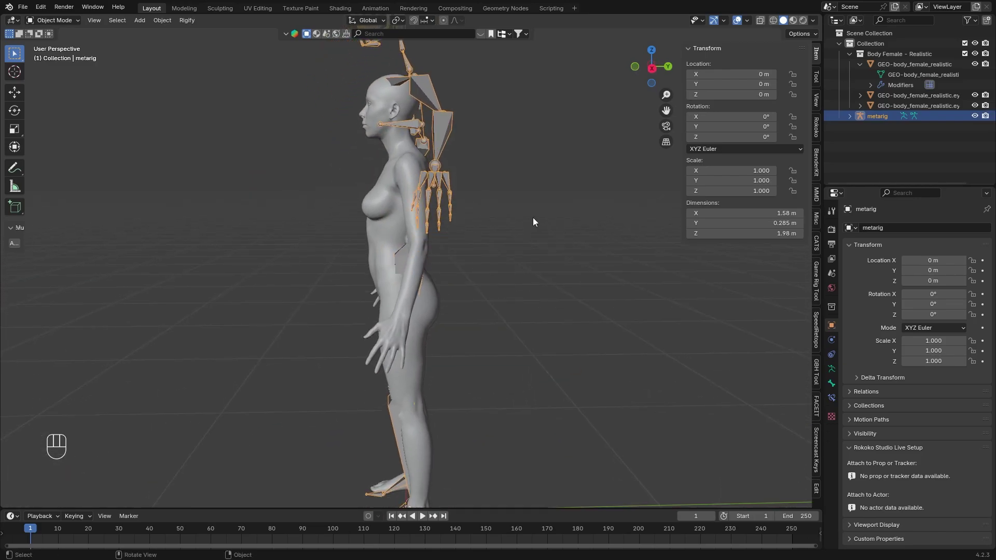
{"action": "left_click", "coordinate": [878, 524]}
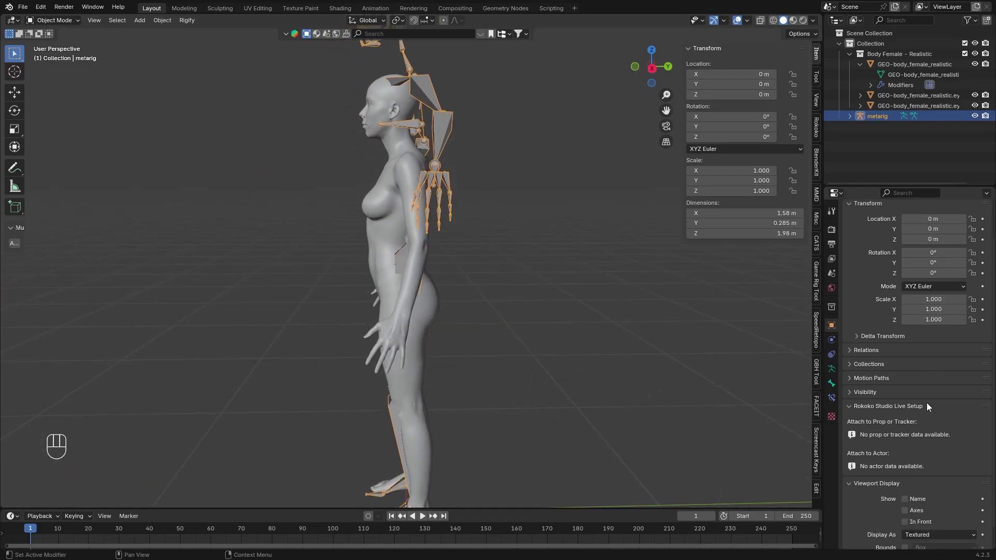
{"action": "scroll", "coordinate": [927, 402], "scroll_direction": "down", "scroll_amount": 2}
{"action": "left_click", "coordinate": [905, 500]}
{"action": "middle_click_drag", "start_coordinate": [420, 256], "coordinate": [562, 305]}
Scale the metarig to 0.815, checking it in side and front orthographic views.
{"action": "key", "text": "s"}
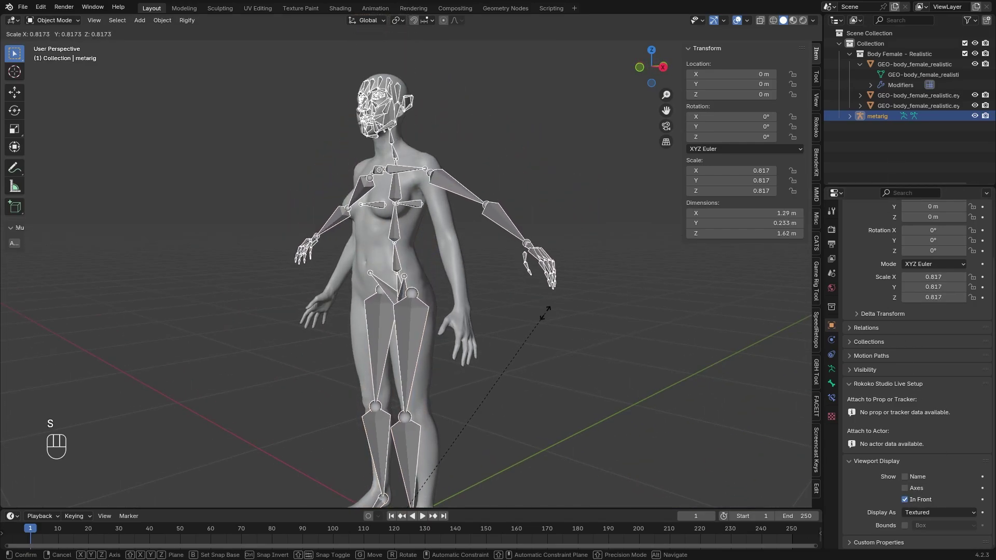
{"action": "left_click", "coordinate": [555, 320]}
{"action": "key", "text": "KP_3"}
{"action": "scroll", "coordinate": [554, 319], "scroll_direction": "up", "scroll_amount": 3}
{"action": "middle_click_drag", "start_coordinate": [467, 210], "coordinate": [536, 327], "text": "shift"}
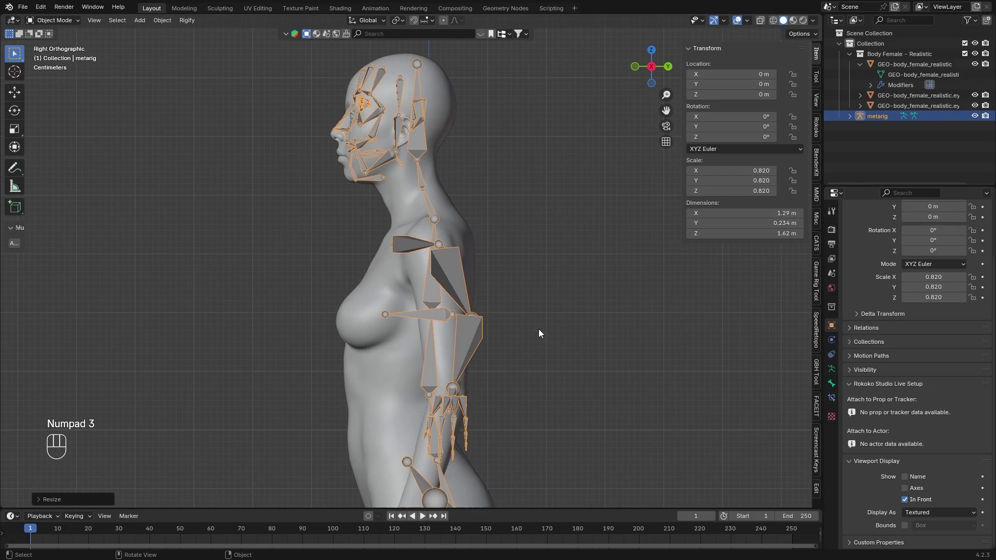
{"action": "key", "text": "s"}
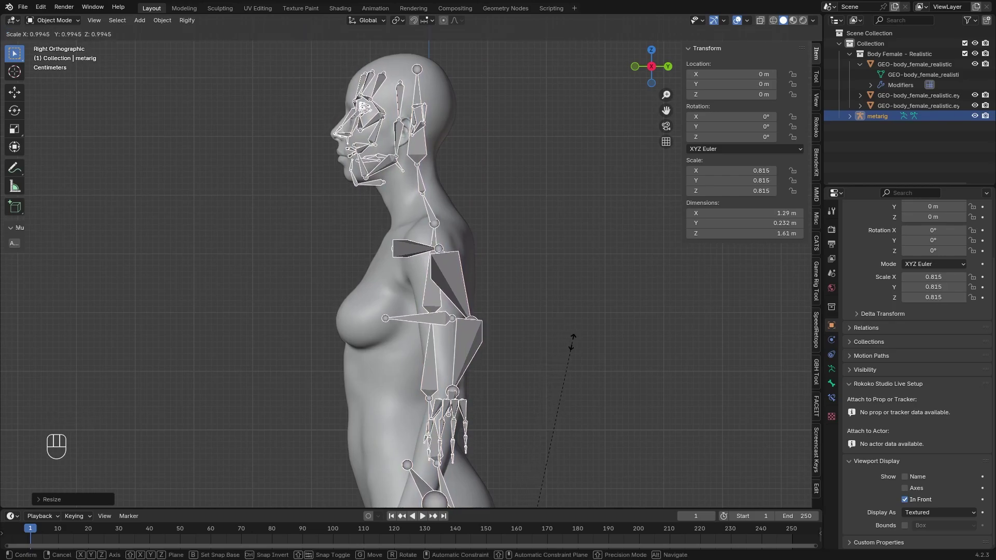
{"action": "left_click", "coordinate": [572, 343]}
{"action": "mouse_move", "coordinate": [517, 335]}
{"action": "middle_mouse_down"}
{"action": "mouse_move", "coordinate": [556, 334]}
{"action": "mouse_move", "coordinate": [556, 257]}
{"action": "mouse_move", "coordinate": [520, 301]}
{"action": "middle_mouse_up"}
{"action": "key", "text": "KP_5"}
{"action": "key", "text": "KP_1"}
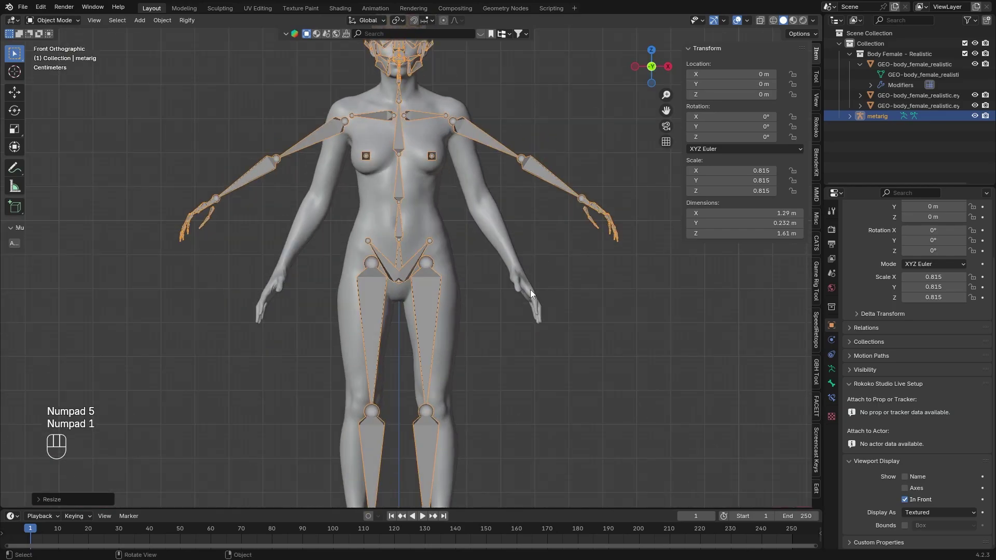
In Edit Mode with X-Axis Mirror on, rotate the upper arm bones down.
{"action": "mouse_move", "coordinate": [547, 154]}
{"action": "middle_mouse_down"}
{"action": "mouse_move", "coordinate": [481, 249]}
{"action": "mouse_move", "coordinate": [597, 286]}
{"action": "middle_mouse_up"}
{"action": "scroll", "coordinate": [480, 253], "scroll_direction": "up", "scroll_amount": 3}
{"action": "key", "text": "Tab"}
{"action": "left_click", "coordinate": [481, 260]}
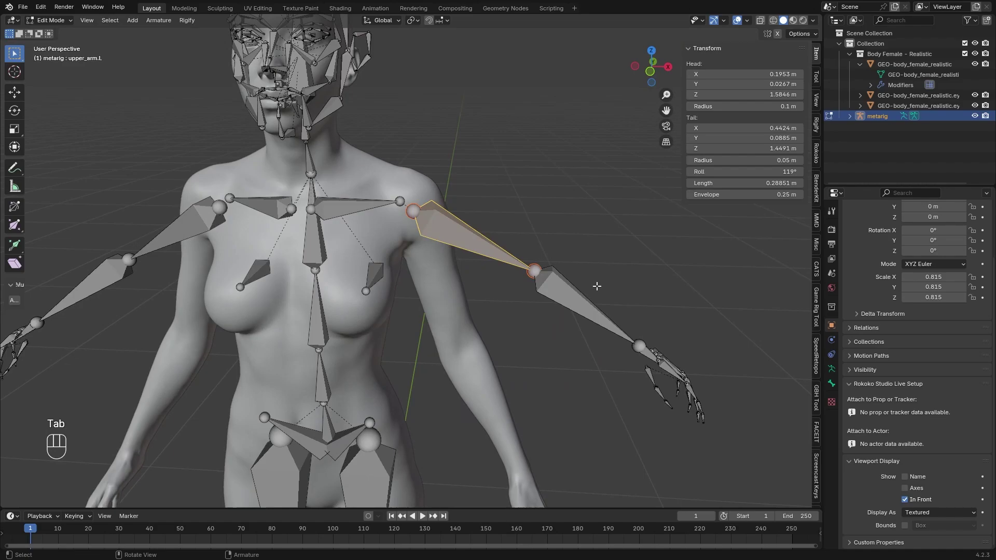
{"action": "left_click", "coordinate": [776, 35]}
{"action": "middle_click_drag", "start_coordinate": [545, 234], "coordinate": [575, 327]}
{"action": "key", "text": "r"}
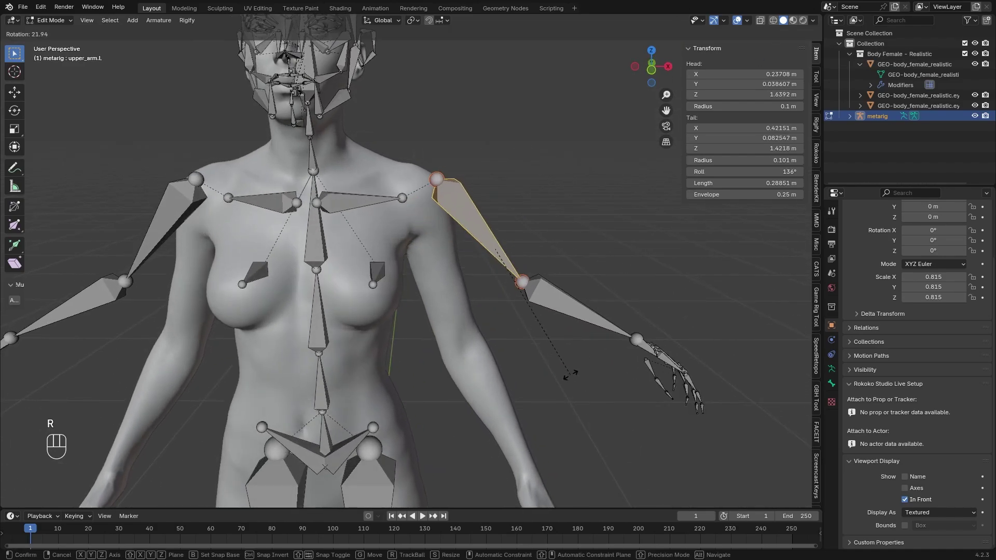
{"action": "left_click", "coordinate": [570, 376]}
{"action": "scroll", "coordinate": [575, 315], "scroll_direction": "down", "scroll_amount": 3}
Move the left forearm bone and fit the thumb bones into the thumb.
{"action": "left_click", "coordinate": [587, 307]}
{"action": "key", "text": "g"}
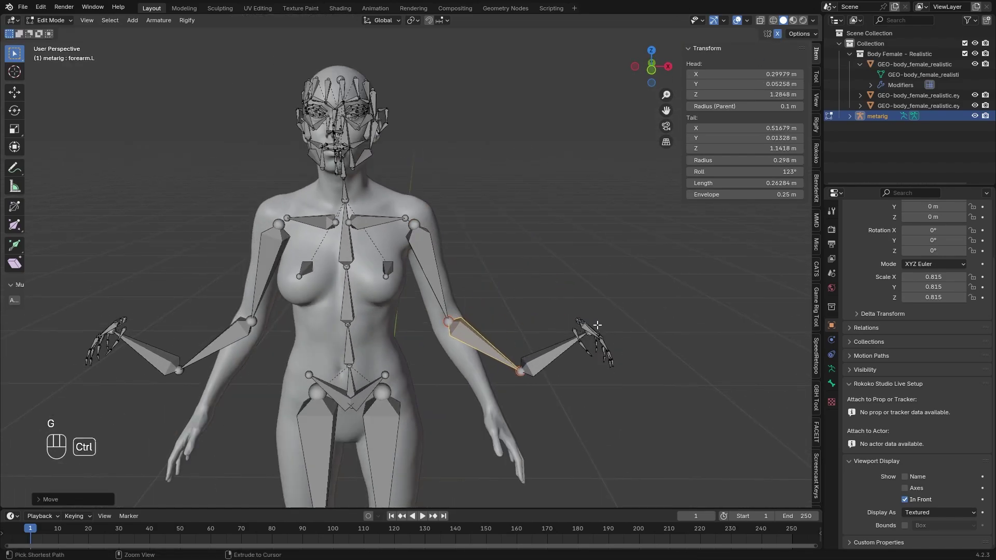
{"action": "left_click", "coordinate": [545, 358]}
{"action": "mouse_move", "coordinate": [544, 311]}
{"action": "middle_mouse_down"}
{"action": "mouse_move", "coordinate": [498, 296]}
{"action": "mouse_move", "coordinate": [487, 333]}
{"action": "mouse_move", "coordinate": [467, 296]}
{"action": "mouse_move", "coordinate": [464, 318]}
{"action": "mouse_move", "coordinate": [435, 296]}
{"action": "middle_mouse_up"}
{"action": "scroll", "coordinate": [498, 311], "scroll_direction": "up", "scroll_amount": 3}
{"action": "scroll", "coordinate": [487, 333], "scroll_direction": "up", "scroll_amount": 5}
{"action": "left_click", "coordinate": [435, 272]}
{"action": "key", "text": "z"}
{"action": "left_click", "coordinate": [435, 273]}
{"action": "key", "text": "g"}
{"action": "key", "text": "g"}
{"action": "key", "text": "r"}
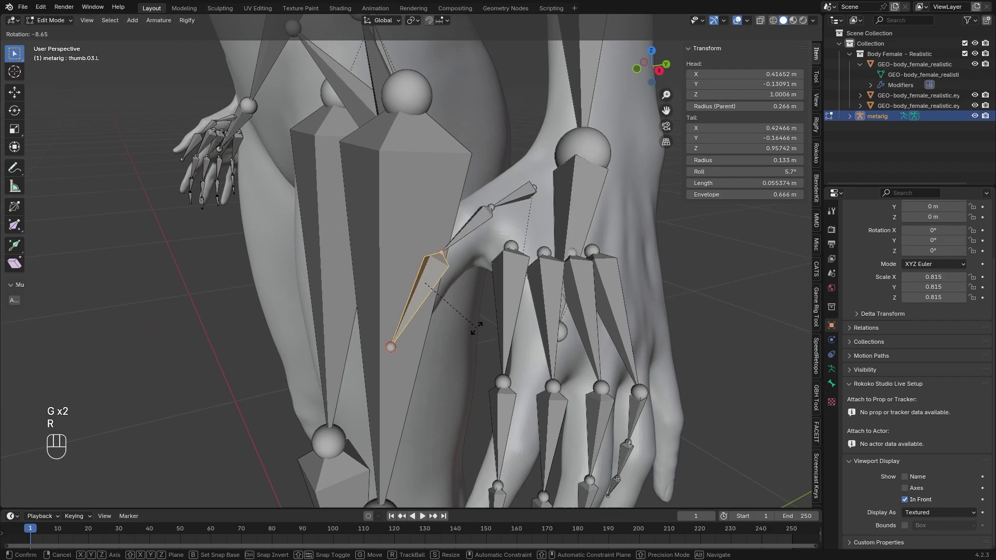
{"action": "left_click", "coordinate": [477, 328]}
{"action": "middle_click_drag", "start_coordinate": [477, 327], "coordinate": [436, 296]}
{"action": "scroll", "coordinate": [435, 297], "scroll_direction": "up", "scroll_amount": 4}
Fit the first palm bone and index finger bones inside the hand, viewing in wireframe.
{"action": "key", "text": "z"}
{"action": "left_click", "coordinate": [350, 269], "text": "shift"}
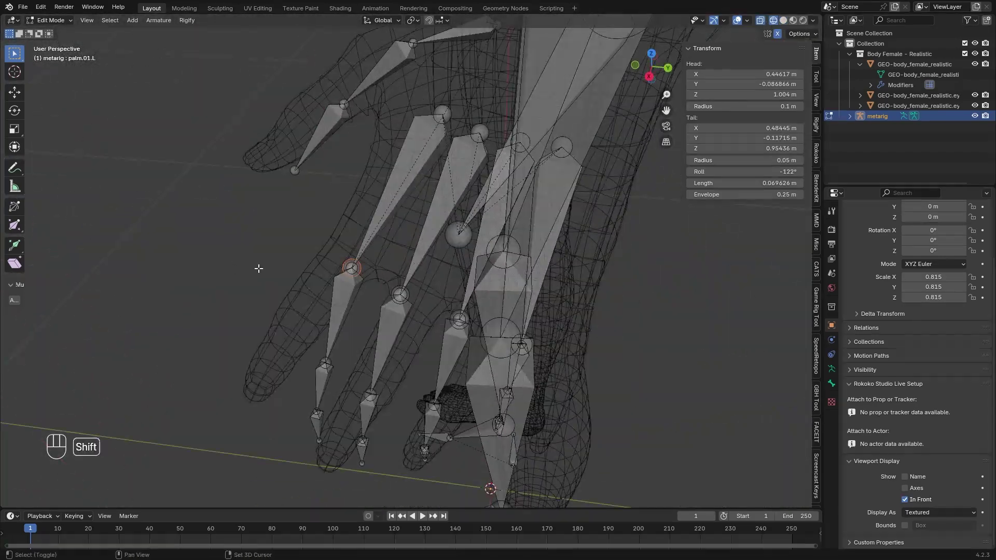
{"action": "scroll", "coordinate": [259, 269], "scroll_direction": "up", "scroll_amount": 4}
{"action": "middle_click_drag", "start_coordinate": [280, 280], "coordinate": [357, 314]}
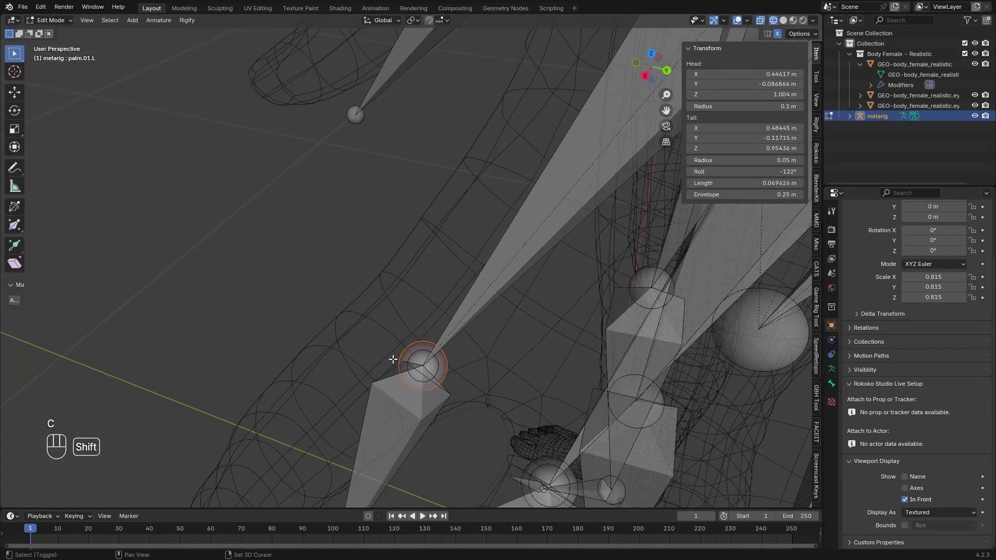
{"action": "left_click", "coordinate": [420, 361], "text": "shift"}
{"action": "middle_click_drag", "start_coordinate": [420, 335], "coordinate": [425, 292]}
{"action": "key", "text": "Escape"}
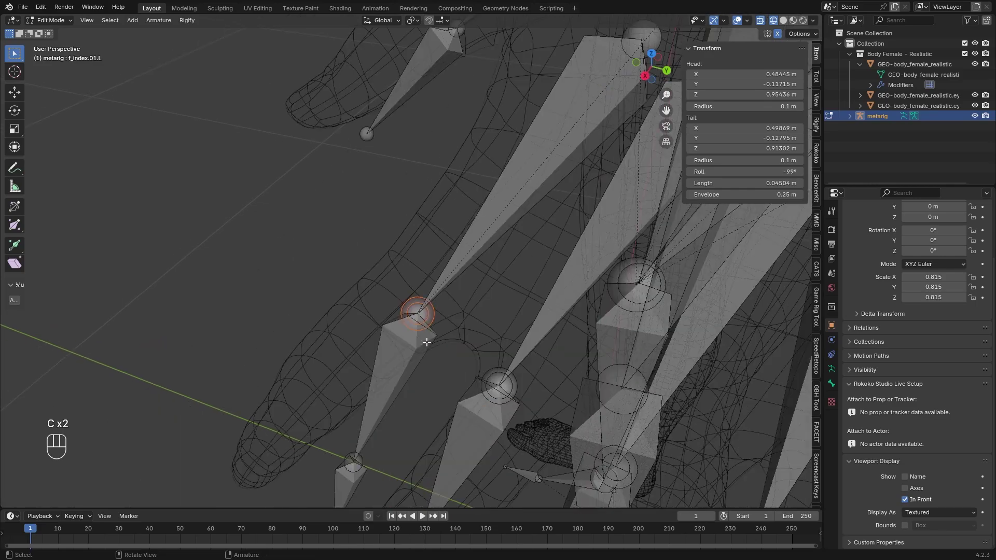
{"action": "mouse_move", "coordinate": [418, 335]}
{"action": "middle_mouse_down"}
{"action": "mouse_move", "coordinate": [416, 320]}
{"action": "mouse_move", "coordinate": [459, 343]}
{"action": "middle_mouse_up"}
{"action": "key", "text": "g"}
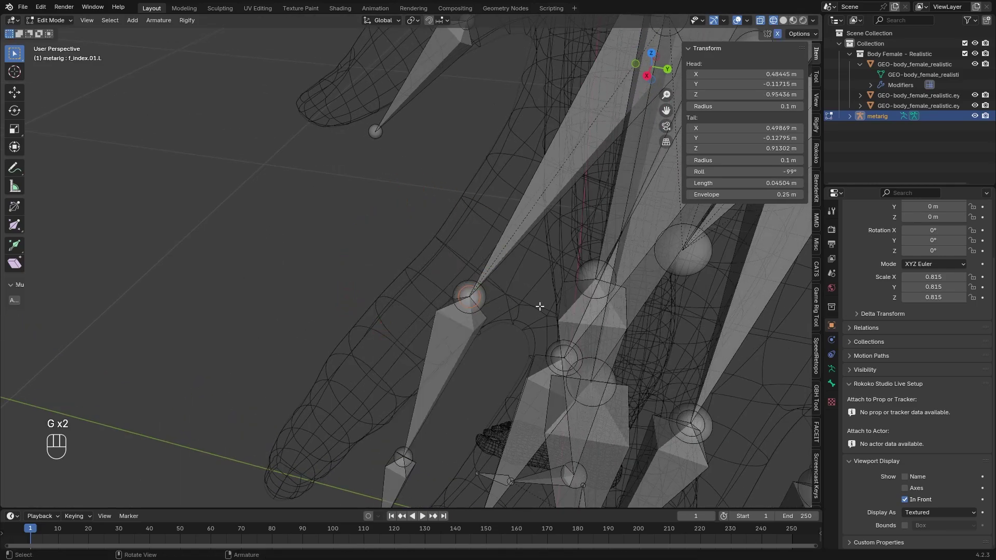
{"action": "left_click", "coordinate": [471, 293]}
{"action": "key", "text": "Escape"}
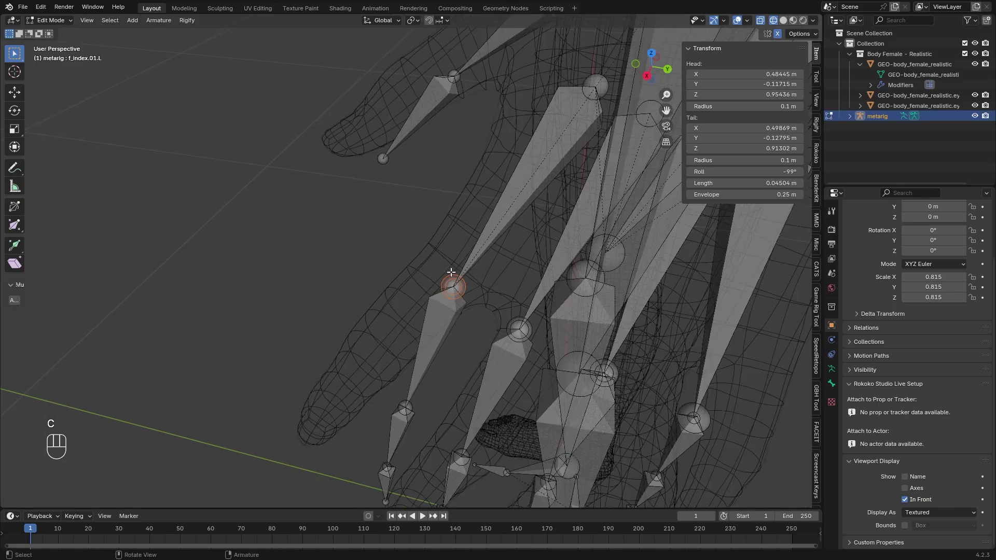
{"action": "mouse_move", "coordinate": [471, 303]}
{"action": "middle_mouse_down"}
{"action": "mouse_move", "coordinate": [436, 311]}
{"action": "mouse_move", "coordinate": [467, 296]}
{"action": "mouse_move", "coordinate": [461, 319]}
{"action": "mouse_move", "coordinate": [436, 296]}
{"action": "mouse_move", "coordinate": [513, 219]}
{"action": "middle_mouse_up"}
{"action": "key", "text": "shift+z"}
{"action": "key", "text": "shift+z"}
Move the second palm, pinky base and middle finger tip bones into the mesh.
{"action": "left_click", "coordinate": [535, 184]}
{"action": "mouse_move", "coordinate": [535, 185]}
{"action": "middle_mouse_down"}
{"action": "mouse_move", "coordinate": [498, 273]}
{"action": "mouse_move", "coordinate": [513, 311]}
{"action": "middle_mouse_up"}
{"action": "left_click", "coordinate": [505, 286]}
{"action": "key", "text": "g"}
{"action": "middle_click_drag", "start_coordinate": [417, 290], "coordinate": [390, 202]}
{"action": "left_click", "coordinate": [373, 273]}
{"action": "mouse_move", "coordinate": [374, 273]}
{"action": "middle_mouse_down"}
{"action": "mouse_move", "coordinate": [336, 336]}
{"action": "mouse_move", "coordinate": [467, 195]}
{"action": "middle_mouse_up"}
{"action": "key", "text": "g"}
{"action": "key", "text": "g"}
Move and rotate the ring finger base and pinky tip bones into place.
{"action": "left_click", "coordinate": [466, 147]}
{"action": "mouse_move", "coordinate": [467, 148]}
{"action": "middle_mouse_down"}
{"action": "mouse_move", "coordinate": [472, 163]}
{"action": "mouse_move", "coordinate": [436, 233]}
{"action": "middle_mouse_up"}
{"action": "left_click", "coordinate": [372, 280]}
{"action": "key", "text": "g"}
{"action": "key", "text": "r"}
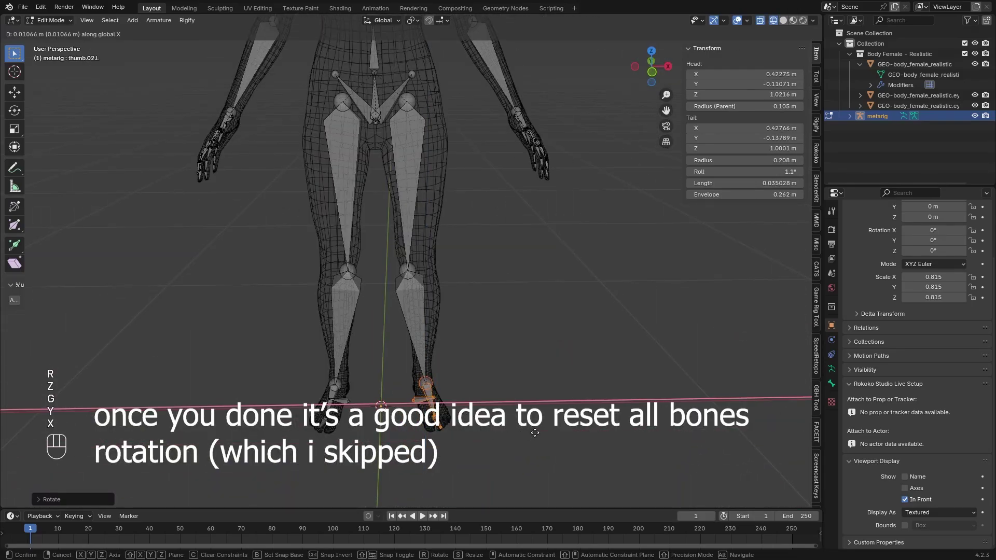
{"action": "left_click", "coordinate": [437, 268]}
Start moving the left shin bone into the leg.
{"action": "middle_click_drag", "start_coordinate": [389, 272], "coordinate": [405, 234]}
{"action": "left_click", "coordinate": [425, 350]}
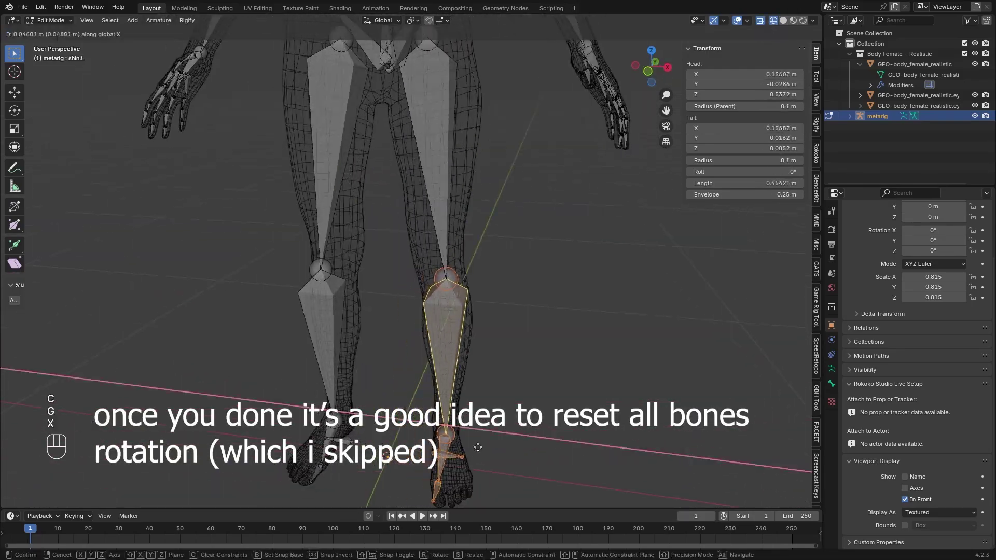
{"action": "mouse_move", "coordinate": [425, 351]}
{"action": "middle_mouse_down"}
{"action": "mouse_move", "coordinate": [424, 379]}
{"action": "mouse_move", "coordinate": [498, 271]}
{"action": "mouse_move", "coordinate": [482, 249]}
{"action": "mouse_move", "coordinate": [498, 280]}
{"action": "mouse_move", "coordinate": [513, 220]}
{"action": "mouse_move", "coordinate": [428, 180]}
{"action": "middle_mouse_up"}
{"action": "key", "text": "g"}
{"action": "key", "text": "g"}
Rotate the shin bone into place and circle-select the face bones, including a cheek bone.
{"action": "key", "text": "r"}
{"action": "scroll", "coordinate": [498, 272], "scroll_direction": "down", "scroll_amount": 5}
{"action": "scroll", "coordinate": [374, 164], "scroll_direction": "down", "scroll_amount": 3}
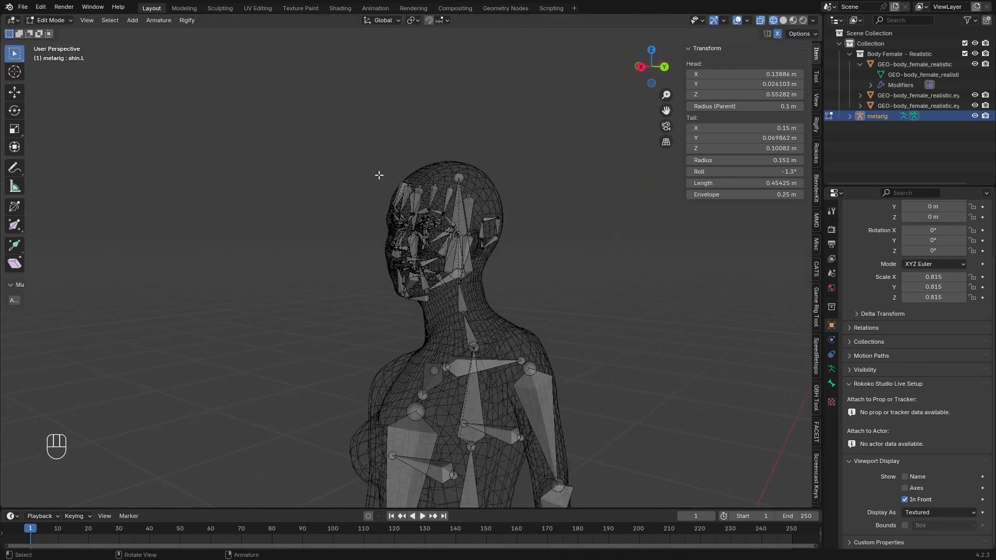
{"action": "scroll", "coordinate": [366, 140], "scroll_direction": "up", "scroll_amount": 3}
{"action": "key", "text": "c"}
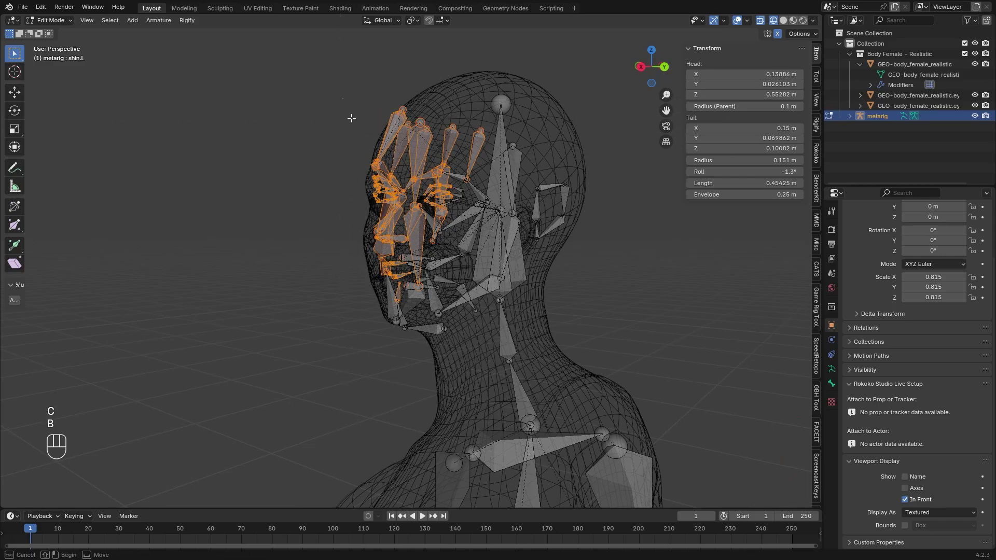
{"action": "scroll", "coordinate": [460, 335], "scroll_direction": "up", "scroll_amount": 3}
{"action": "middle_click_drag", "start_coordinate": [460, 335], "coordinate": [527, 330], "text": "shift"}
{"action": "middle_click_drag", "start_coordinate": [616, 316], "coordinate": [458, 215]}
{"action": "middle_click_drag", "start_coordinate": [434, 267], "coordinate": [468, 262]}
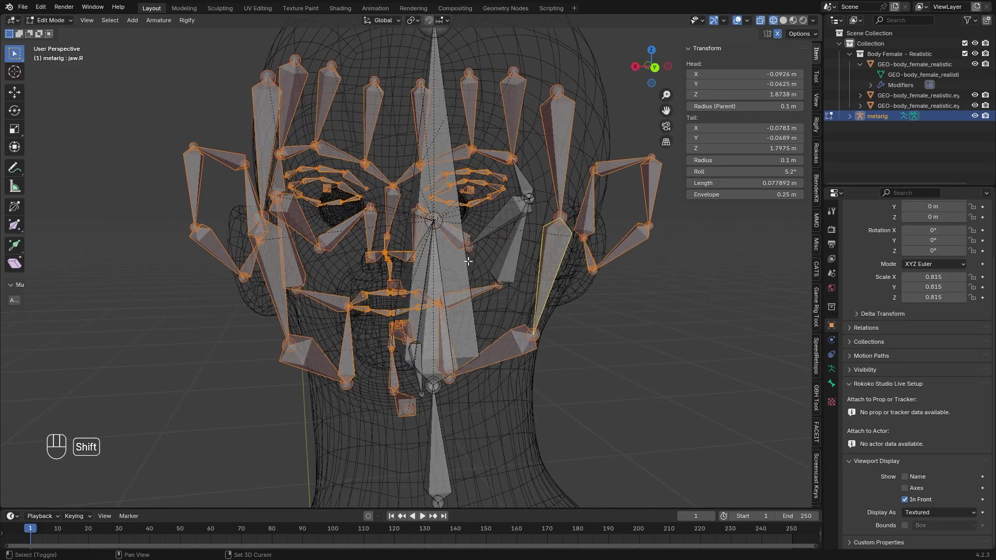
{"action": "left_click", "coordinate": [510, 222], "text": "shift"}
{"action": "mouse_move", "coordinate": [510, 222]}
{"action": "middle_mouse_down", "text": "shift"}
{"action": "mouse_move", "coordinate": [459, 280]}
{"action": "mouse_move", "coordinate": [506, 359]}
{"action": "middle_mouse_up", "text": "shift"}
{"action": "scroll", "coordinate": [467, 296], "scroll_direction": "down", "scroll_amount": 5}
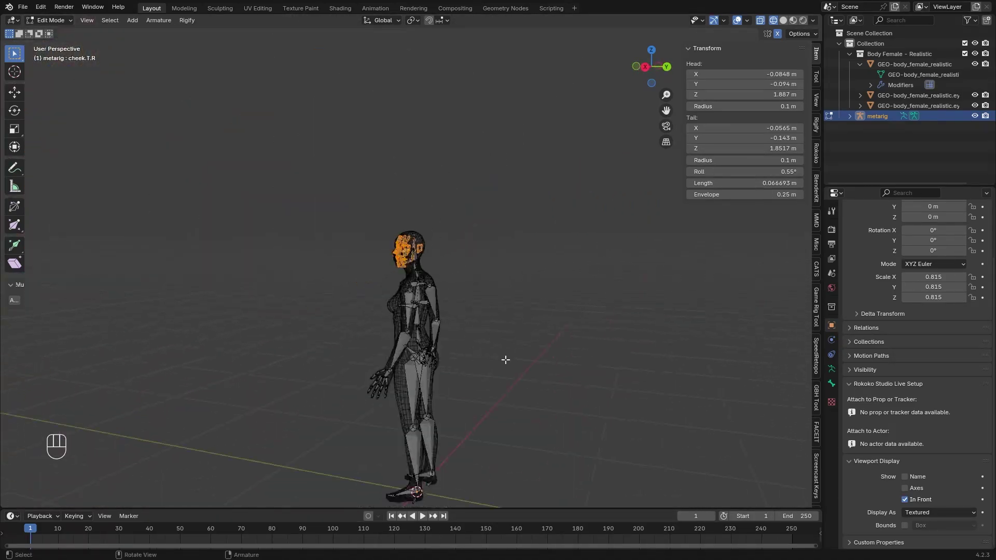
Move the gathered face bones, including the tongue, away from the head and delete them.
{"action": "middle_click_drag", "start_coordinate": [475, 400], "coordinate": [436, 389]}
{"action": "key", "text": "g"}
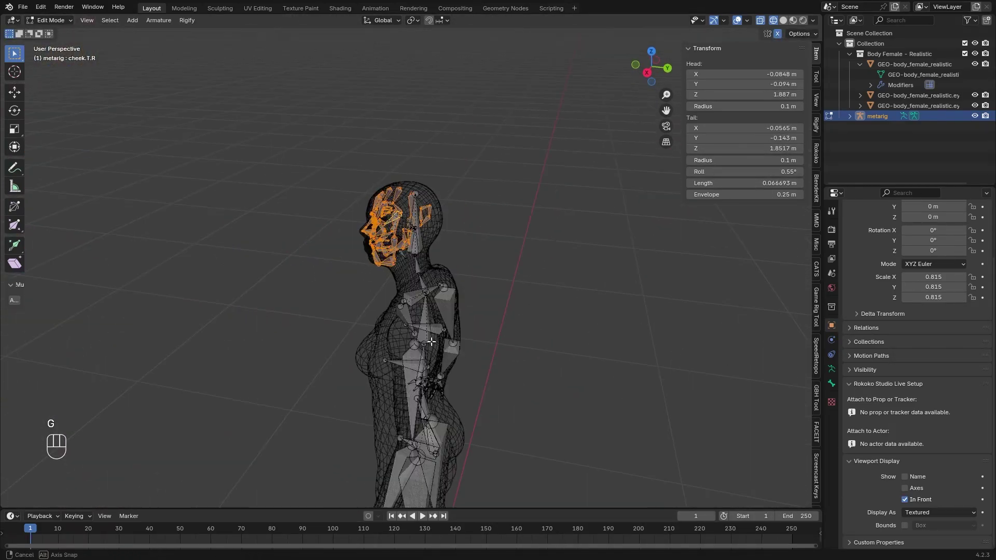
{"action": "middle_click_drag", "start_coordinate": [431, 341], "coordinate": [405, 334]}
{"action": "key", "text": "g"}
{"action": "scroll", "coordinate": [389, 273], "scroll_direction": "up", "scroll_amount": 3}
{"action": "key", "text": "g"}
{"action": "mouse_move", "coordinate": [389, 273]}
{"action": "middle_mouse_down"}
{"action": "mouse_move", "coordinate": [351, 296]}
{"action": "mouse_move", "coordinate": [358, 288]}
{"action": "middle_mouse_up"}
{"action": "left_click", "coordinate": [222, 331]}
{"action": "scroll", "coordinate": [351, 273], "scroll_direction": "up", "scroll_amount": 3}
{"action": "left_click", "coordinate": [389, 149], "text": "shift"}
{"action": "key", "text": "g"}
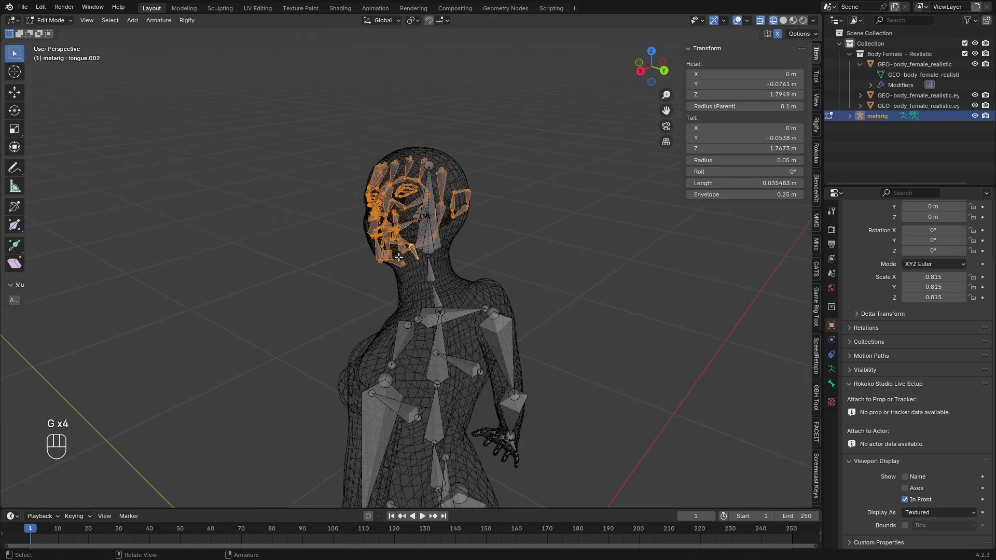
{"action": "left_click", "coordinate": [348, 257]}
{"action": "scroll", "coordinate": [428, 233], "scroll_direction": "up", "scroll_amount": 3}
Select a remaining face bone and inspect the head in wireframe.
{"action": "mouse_move", "coordinate": [428, 273]}
{"action": "middle_mouse_down"}
{"action": "mouse_move", "coordinate": [520, 288]}
{"action": "mouse_move", "coordinate": [466, 326]}
{"action": "mouse_move", "coordinate": [494, 352]}
{"action": "mouse_move", "coordinate": [475, 327]}
{"action": "mouse_move", "coordinate": [461, 270]}
{"action": "mouse_move", "coordinate": [498, 234]}
{"action": "middle_mouse_up"}
{"action": "left_click", "coordinate": [436, 257]}
{"action": "key", "text": "shift+z"}
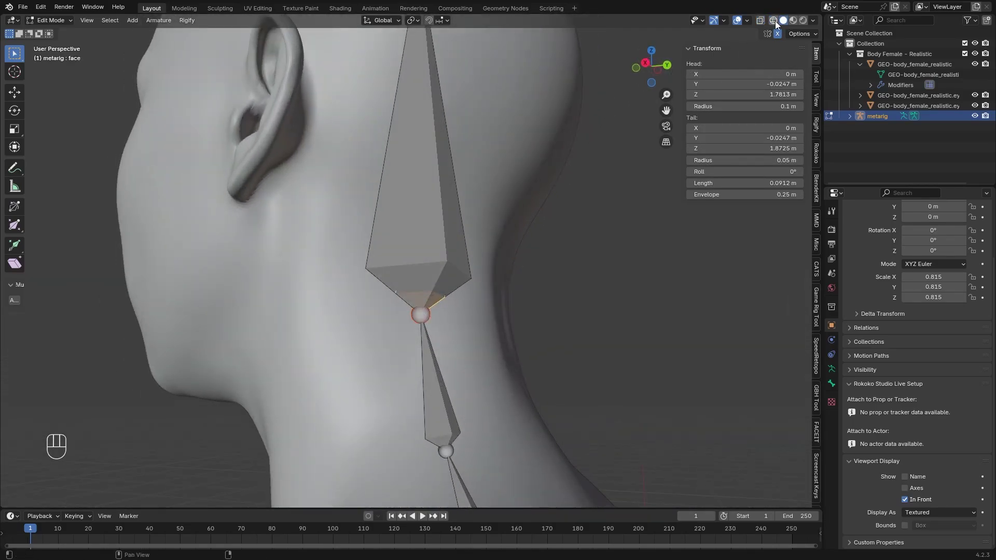
{"action": "left_click", "coordinate": [774, 20]}
{"action": "mouse_move", "coordinate": [467, 296]}
{"action": "middle_mouse_down"}
{"action": "mouse_move", "coordinate": [483, 289]}
{"action": "mouse_move", "coordinate": [419, 338]}
{"action": "middle_mouse_up"}
{"action": "mouse_move", "coordinate": [437, 287]}
{"action": "middle_mouse_down"}
{"action": "mouse_move", "coordinate": [463, 324]}
{"action": "mouse_move", "coordinate": [405, 269]}
{"action": "mouse_move", "coordinate": [536, 250]}
{"action": "middle_mouse_up"}
Delete the last remaining face bone and return to solid shading.
{"action": "key", "text": "x"}
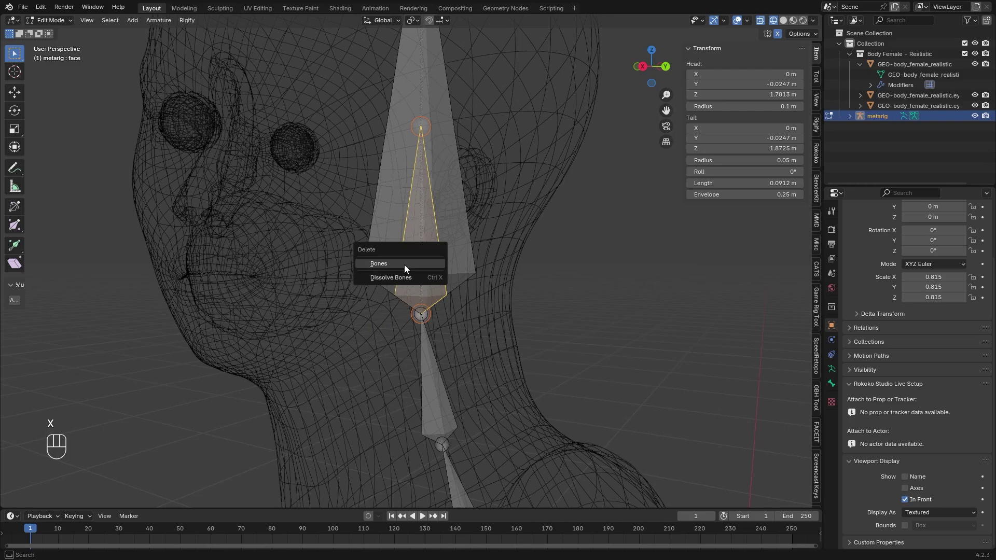
{"action": "left_click", "coordinate": [406, 269]}
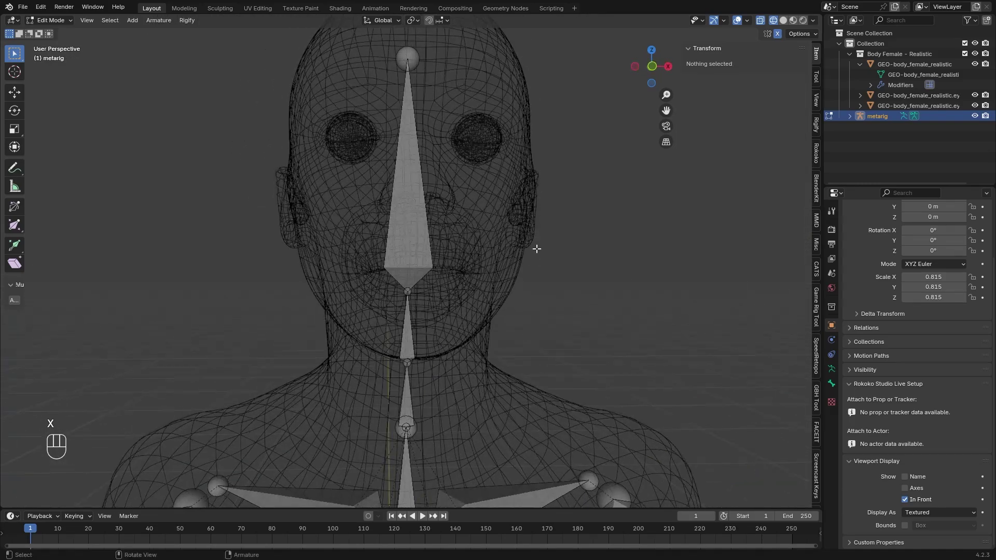
{"action": "left_click", "coordinate": [783, 20]}
{"action": "scroll", "coordinate": [520, 217], "scroll_direction": "down", "scroll_amount": 3}
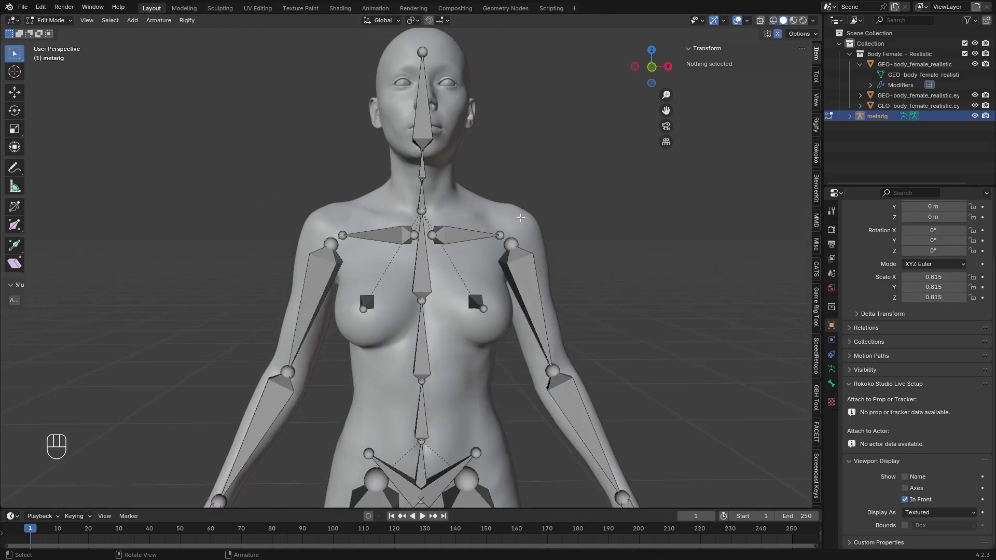
{"action": "mouse_move", "coordinate": [520, 218]}
{"action": "middle_mouse_down"}
{"action": "mouse_move", "coordinate": [467, 226]}
{"action": "mouse_move", "coordinate": [482, 225]}
{"action": "mouse_move", "coordinate": [479, 180]}
{"action": "middle_mouse_up"}
Centre the head bone in the skull and fit upper_arm.L, checking side and front views.
{"action": "left_click", "coordinate": [417, 109]}
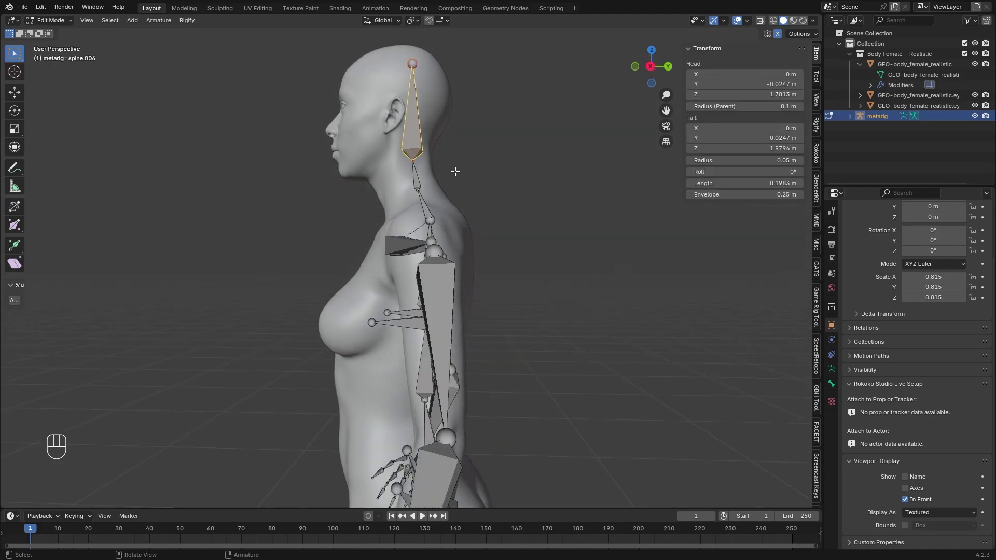
{"action": "key", "text": "Tab"}
{"action": "key", "text": "Tab"}
{"action": "key", "text": "g"}
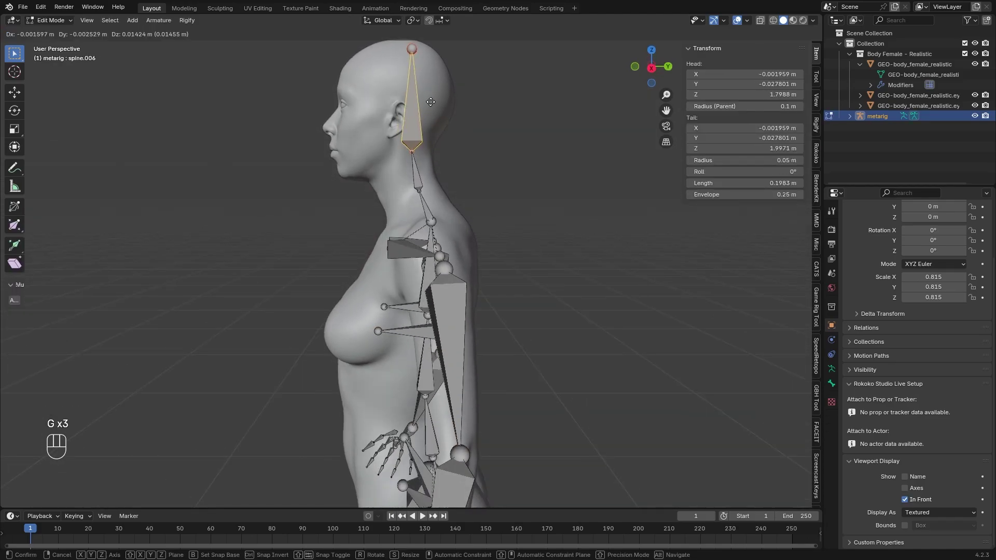
{"action": "key", "text": "KP_3"}
{"action": "key", "text": "KP_1"}
{"action": "scroll", "coordinate": [501, 250], "scroll_direction": "up", "scroll_amount": 3}
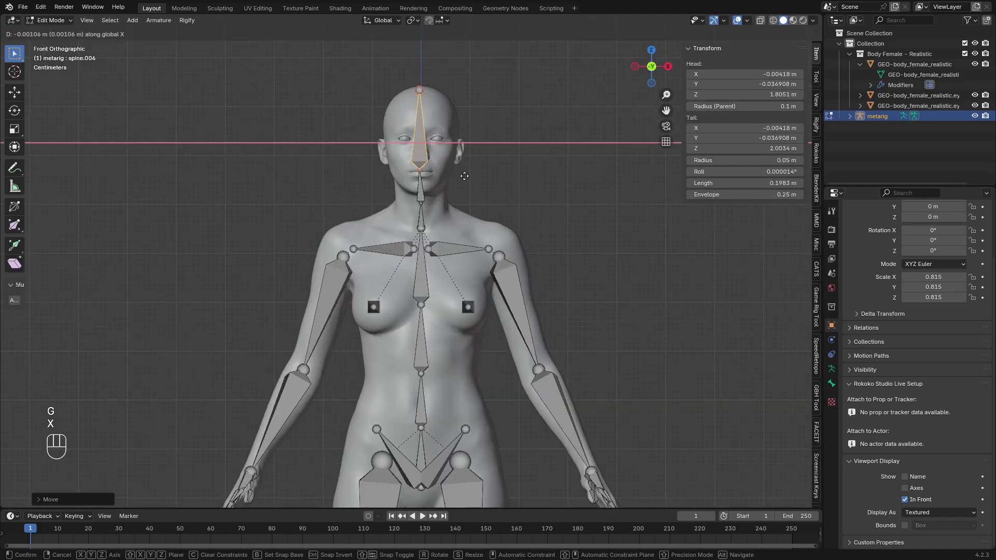
{"action": "mouse_move", "coordinate": [501, 156]}
{"action": "middle_mouse_down", "text": "shift"}
{"action": "mouse_move", "coordinate": [500, 250]}
{"action": "mouse_move", "coordinate": [500, 117]}
{"action": "middle_mouse_up", "text": "shift"}
{"action": "scroll", "coordinate": [459, 86], "scroll_direction": "down", "scroll_amount": 4}
{"action": "middle_click_drag", "start_coordinate": [459, 85], "coordinate": [475, 105]}
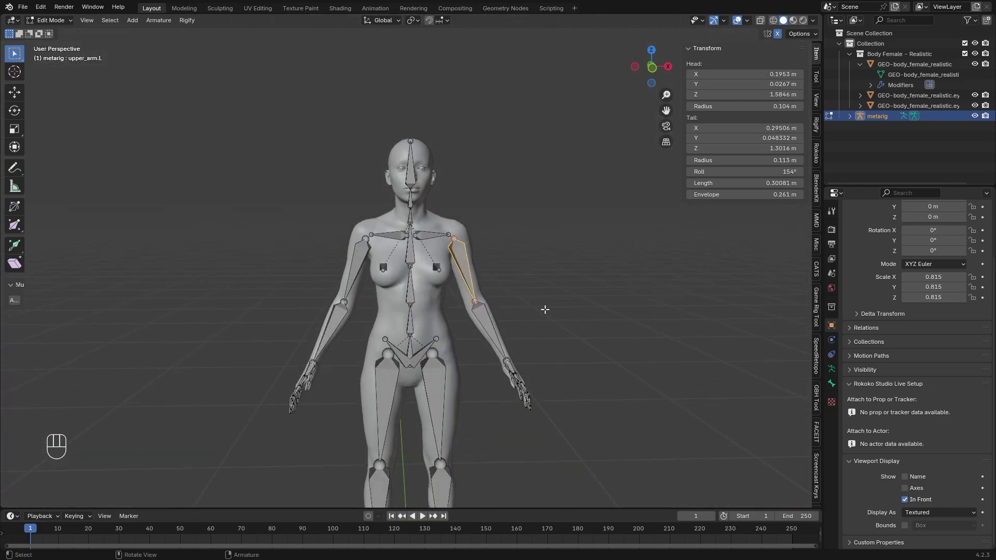
{"action": "left_click", "coordinate": [452, 218]}
{"action": "left_click", "coordinate": [529, 274]}
{"action": "middle_click_drag", "start_coordinate": [535, 248], "coordinate": [537, 233], "text": "shift"}
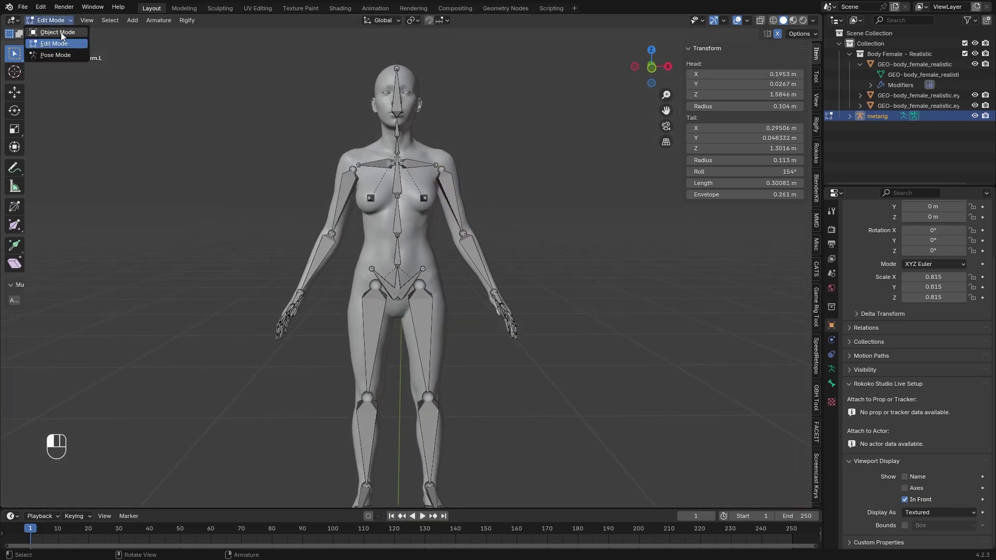
Back in Object Mode, apply all the metarig's transforms, then generate the Rigify control rig.
{"action": "left_click", "coordinate": [60, 31]}
{"action": "scroll", "coordinate": [219, 169], "scroll_direction": "down", "scroll_amount": 2}
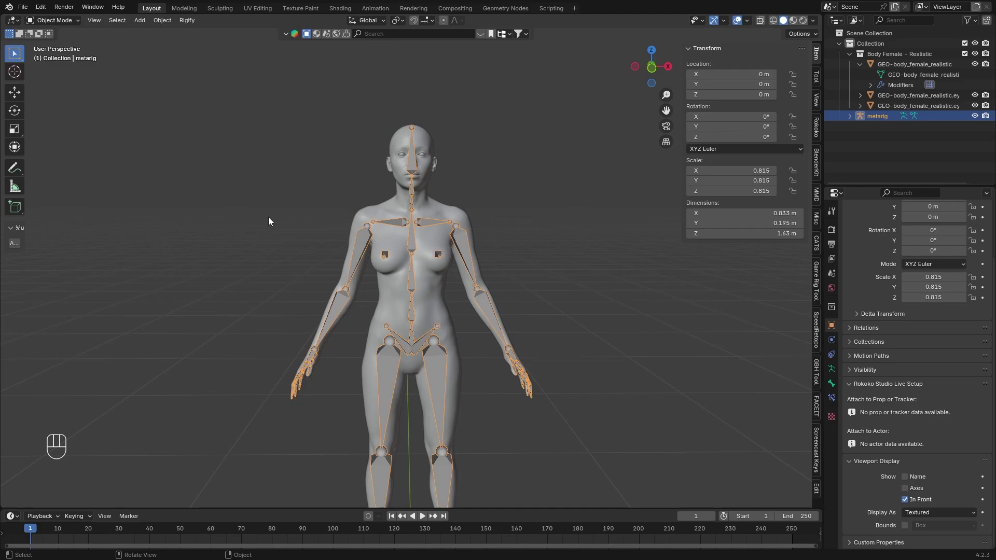
{"action": "scroll", "coordinate": [487, 222], "scroll_direction": "up", "scroll_amount": 5}
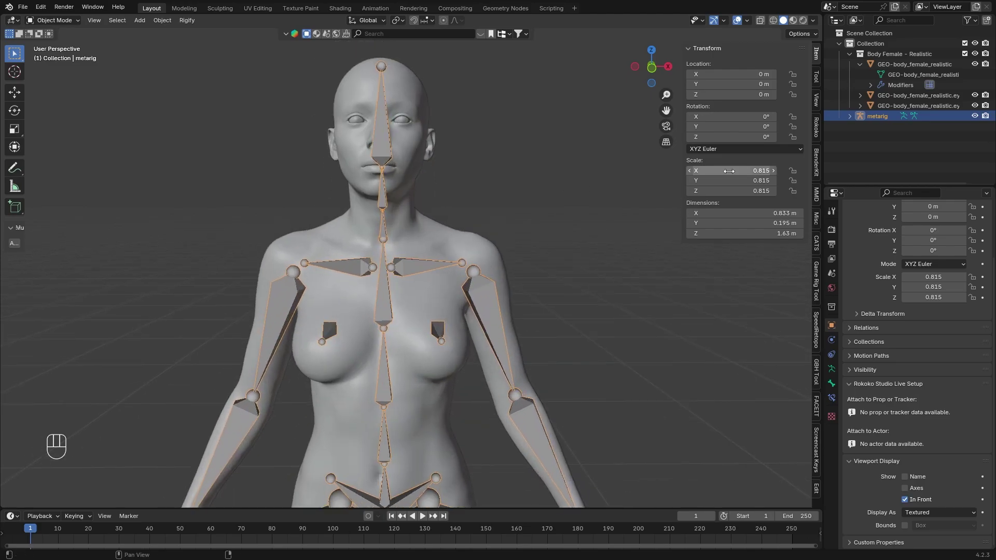
{"action": "mouse_move", "coordinate": [440, 199]}
{"action": "middle_mouse_down"}
{"action": "mouse_move", "coordinate": [430, 206]}
{"action": "mouse_move", "coordinate": [453, 264]}
{"action": "middle_mouse_up"}
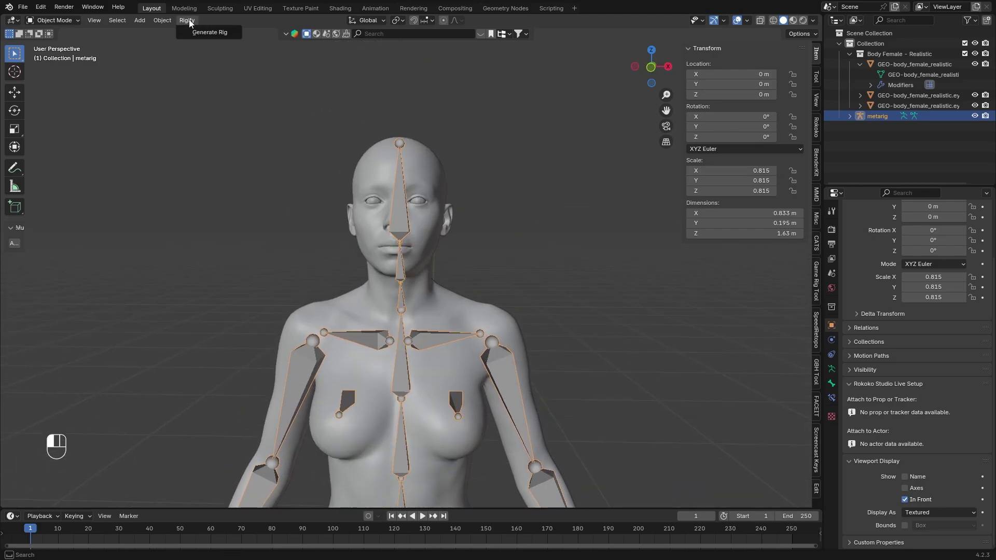
{"action": "mouse_move", "coordinate": [313, 208]}
{"action": "middle_mouse_down"}
{"action": "mouse_move", "coordinate": [363, 192]}
{"action": "mouse_move", "coordinate": [471, 219]}
{"action": "mouse_move", "coordinate": [441, 217]}
{"action": "mouse_move", "coordinate": [447, 284]}
{"action": "mouse_move", "coordinate": [415, 211]}
{"action": "mouse_move", "coordinate": [475, 250]}
{"action": "middle_mouse_up"}
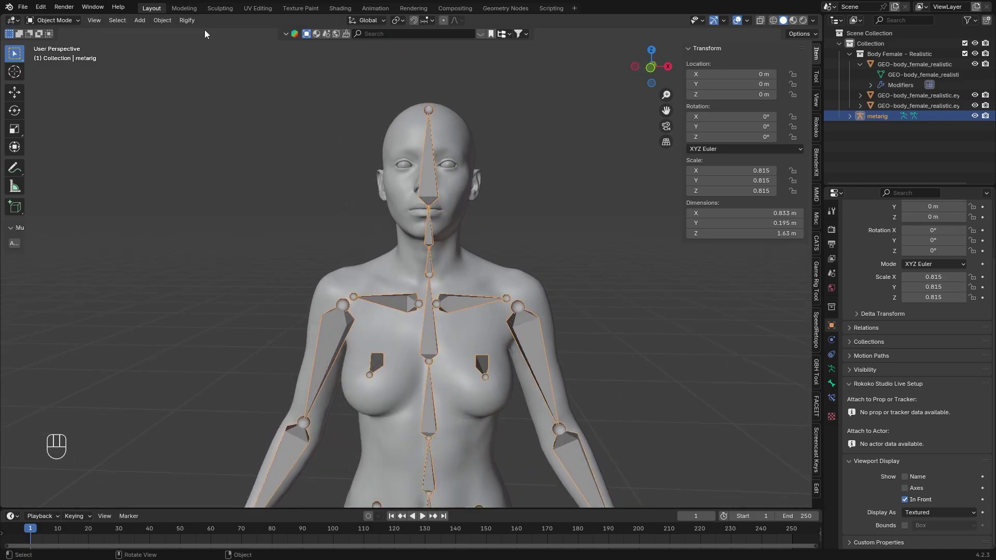
{"action": "left_click", "coordinate": [162, 21]}
{"action": "mouse_move", "coordinate": [174, 73]}
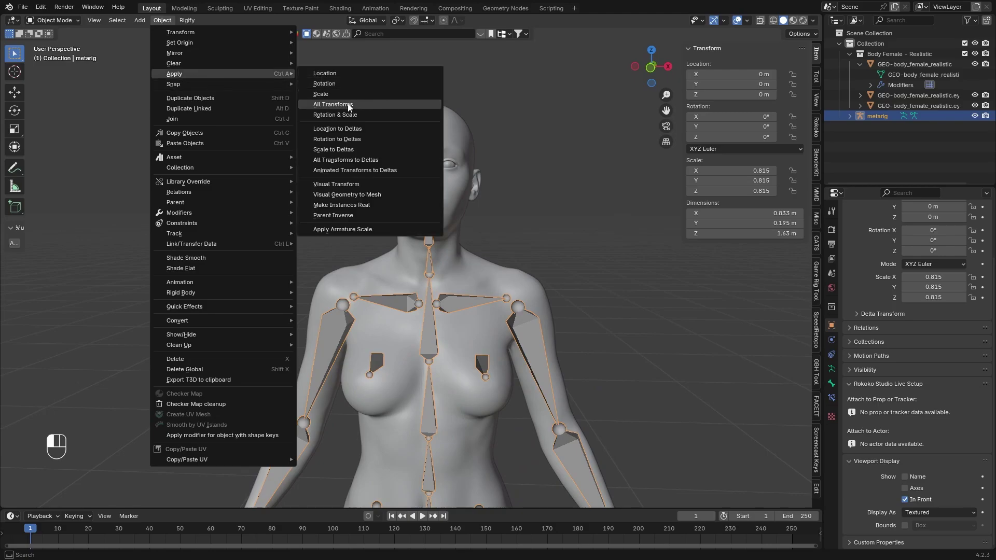
{"action": "left_click", "coordinate": [349, 104]}
{"action": "left_click", "coordinate": [197, 22]}
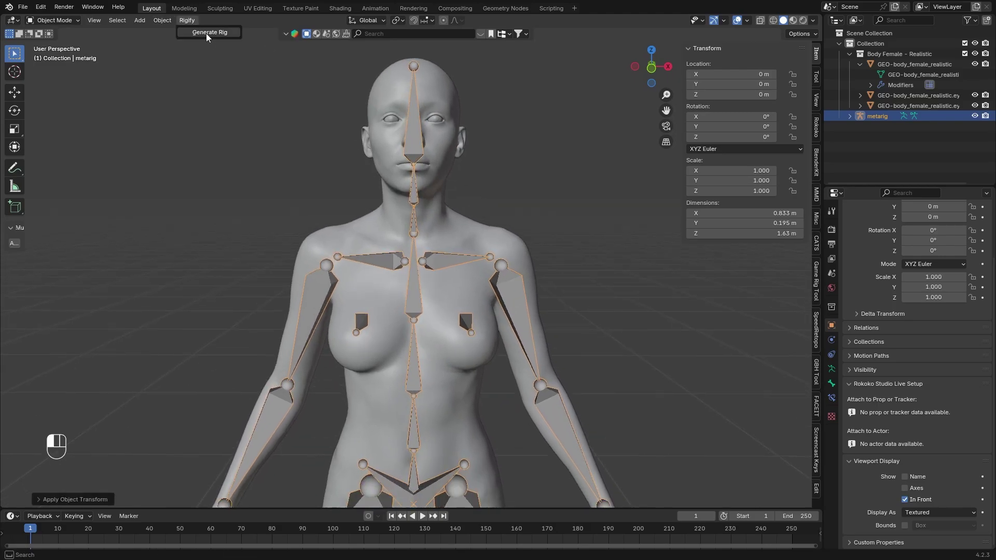
Hide the metarig so only the generated Rigify rig stays visible.
{"action": "middle_click_drag", "start_coordinate": [526, 215], "coordinate": [502, 213]}
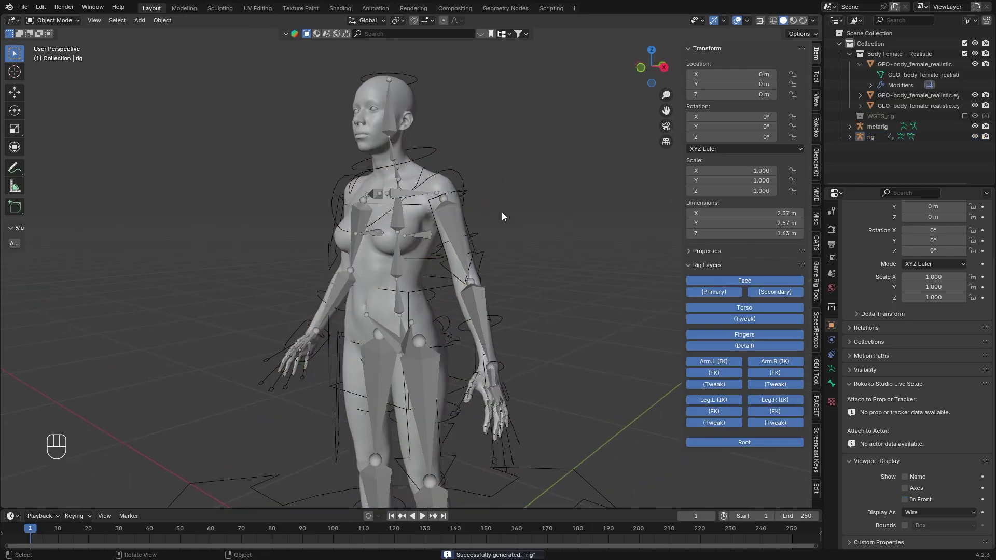
{"action": "left_click", "coordinate": [451, 187]}
{"action": "key", "text": "h"}
{"action": "scroll", "coordinate": [444, 194], "scroll_direction": "up", "scroll_amount": 3}
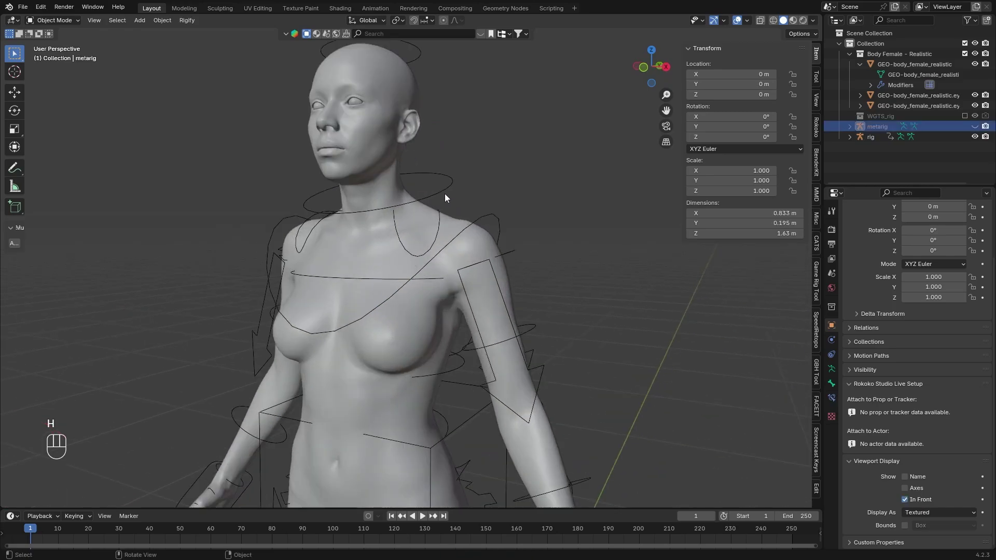
{"action": "left_click", "coordinate": [444, 194]}
{"action": "mouse_move", "coordinate": [502, 138]}
{"action": "middle_mouse_down", "text": "shift"}
{"action": "mouse_move", "coordinate": [476, 196]}
{"action": "mouse_move", "coordinate": [494, 184]}
{"action": "middle_mouse_up", "text": "shift"}
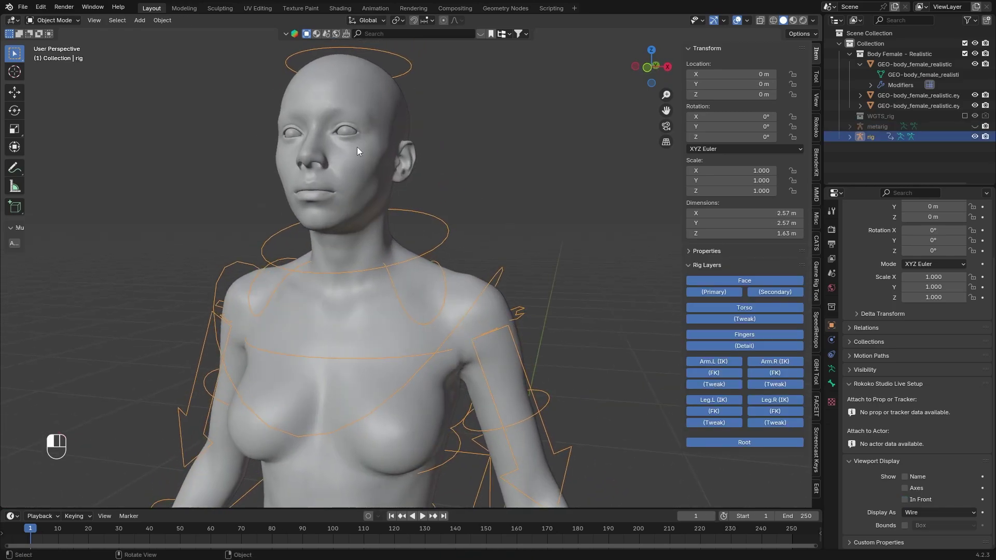
Parent the body and both eye meshes to the rig with automatic weights.
{"action": "left_click", "coordinate": [357, 147]}
{"action": "left_click", "coordinate": [342, 133], "text": "shift"}
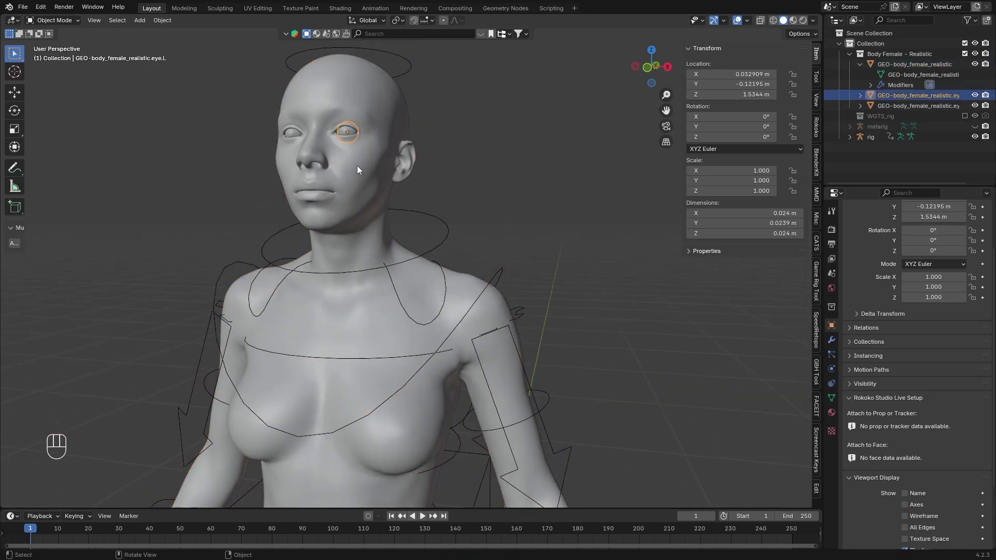
{"action": "left_click", "coordinate": [300, 132], "text": "shift"}
{"action": "left_click", "coordinate": [376, 108], "text": "shift"}
{"action": "left_click", "coordinate": [447, 237], "text": "shift"}
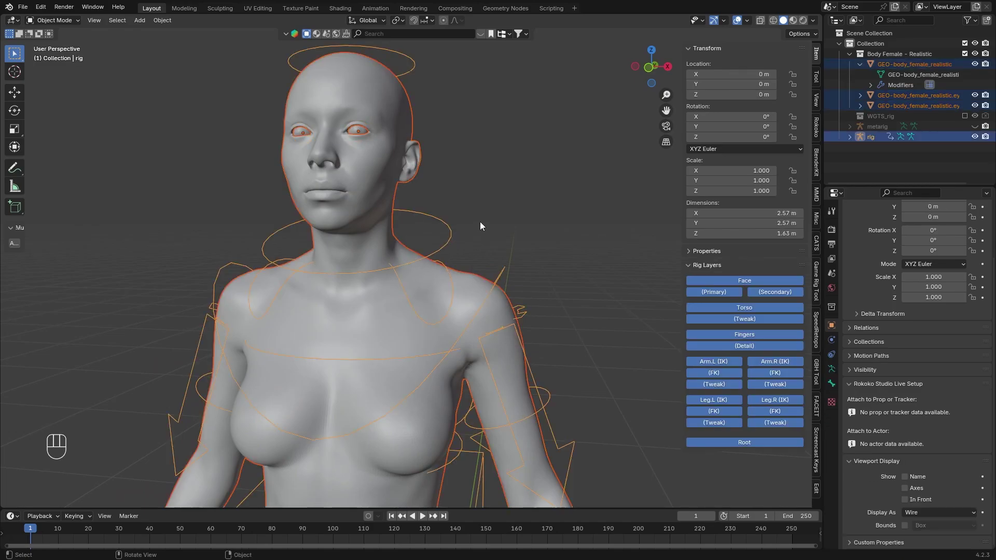
{"action": "key", "text": "ctrl+p"}
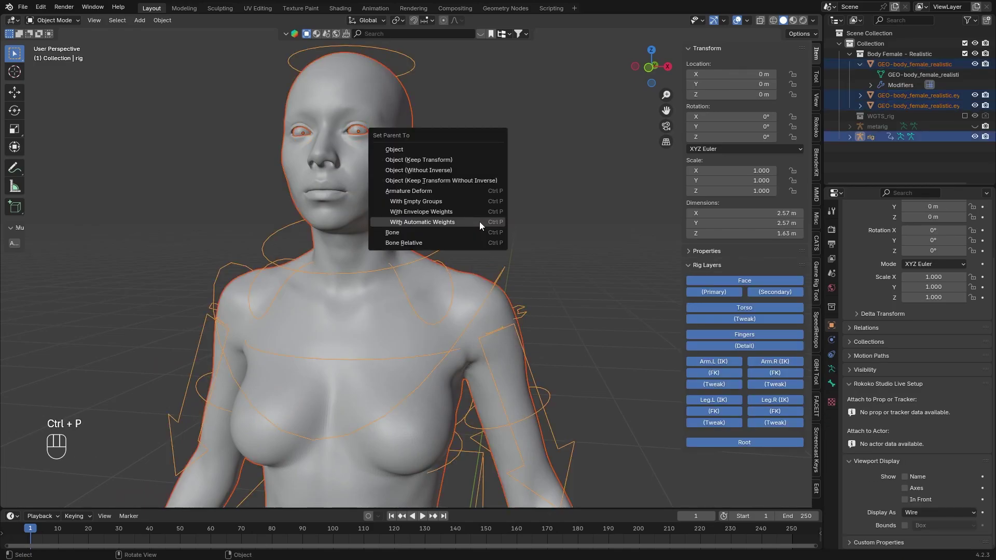
{"action": "left_click", "coordinate": [530, 219]}
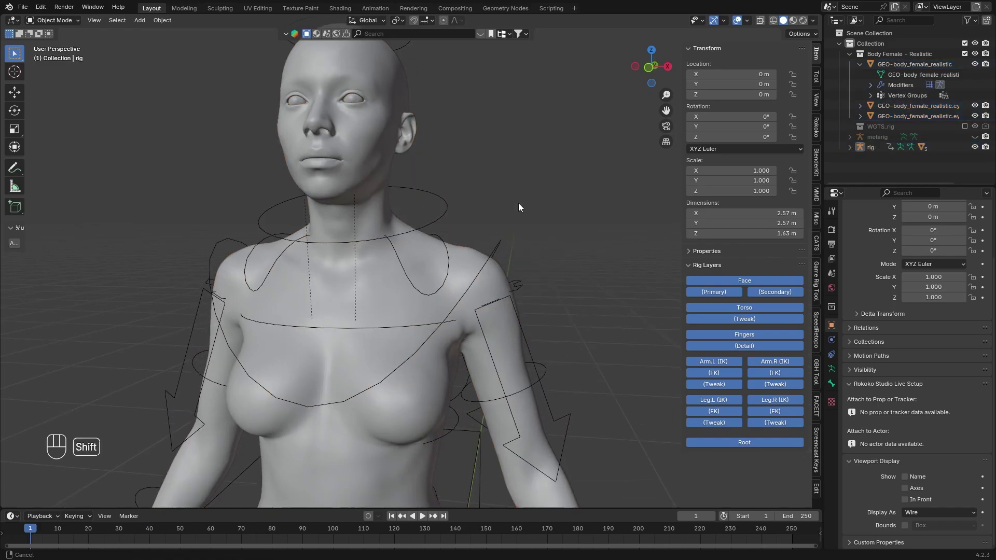
{"action": "scroll", "coordinate": [518, 203], "scroll_direction": "up", "scroll_amount": 1}
Move the rig's chest control in Pose Mode to test the body's deformation.
{"action": "left_click", "coordinate": [465, 202]}
{"action": "key", "text": "ctrl+Tab"}
{"action": "scroll", "coordinate": [399, 200], "scroll_direction": "down", "scroll_amount": 3}
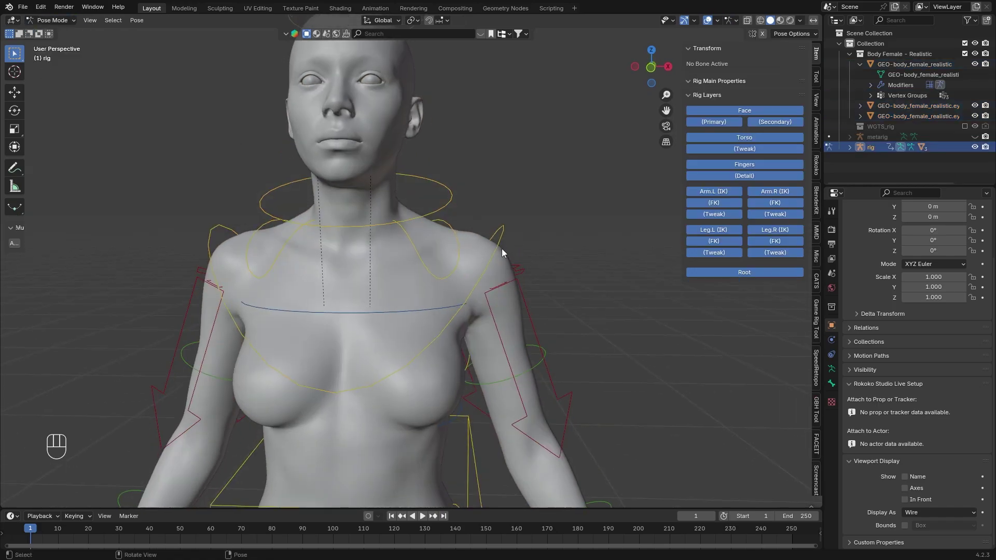
{"action": "left_click", "coordinate": [503, 248]}
{"action": "middle_click_drag", "start_coordinate": [513, 314], "coordinate": [498, 311]}
{"action": "key", "text": "g"}
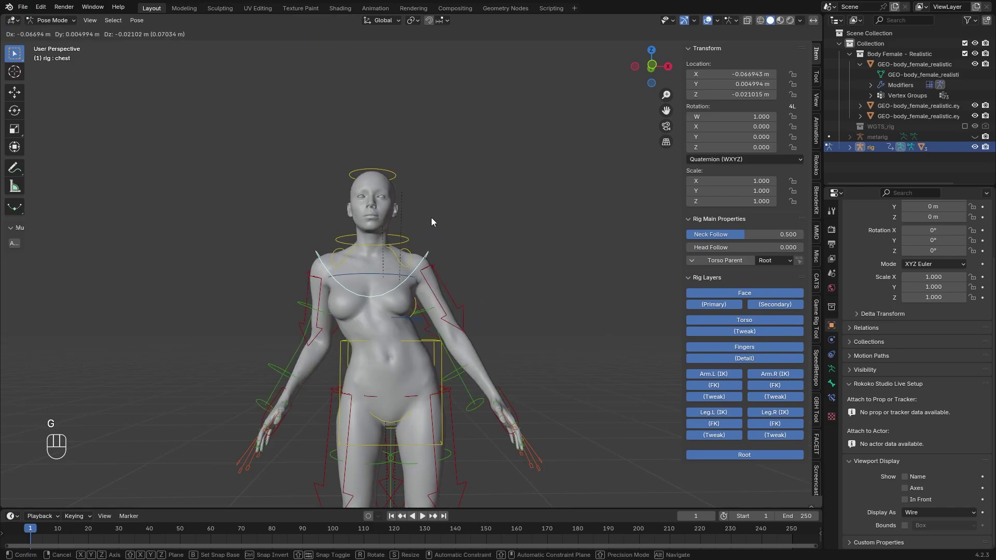
{"action": "left_click", "coordinate": [399, 183]}
{"action": "scroll", "coordinate": [399, 183], "scroll_direction": "up", "scroll_amount": 2}
Turn off the body's Multires modifier display in the viewport.
{"action": "left_click", "coordinate": [380, 161]}
{"action": "key", "text": "ctrl+z"}
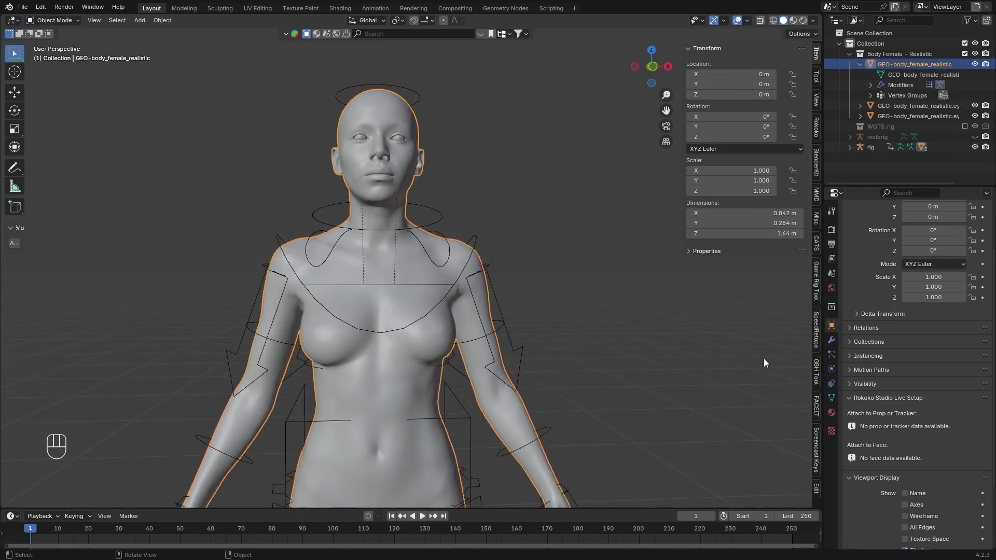
{"action": "left_click", "coordinate": [831, 340]}
{"action": "middle_click_drag", "start_coordinate": [751, 311], "coordinate": [778, 296]}
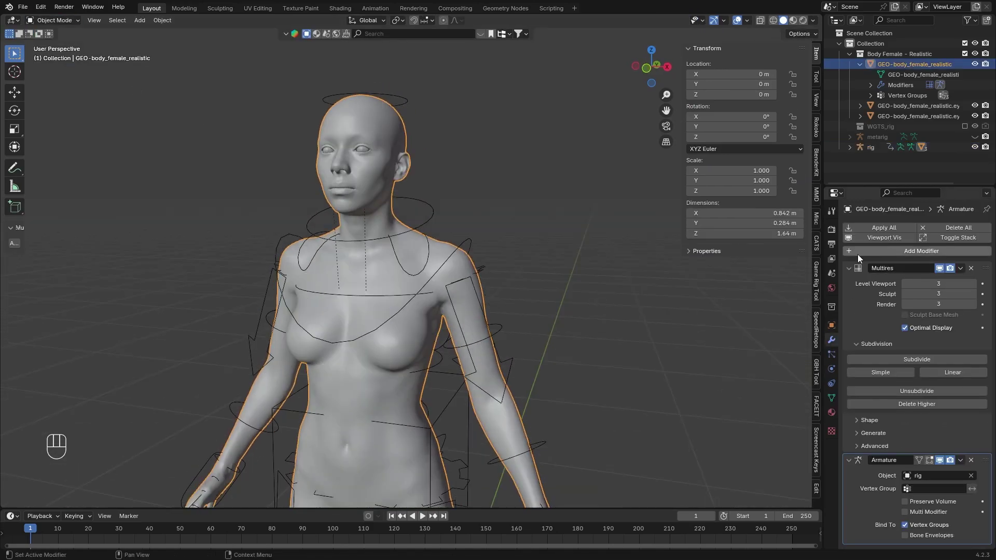
{"action": "left_click", "coordinate": [940, 268]}
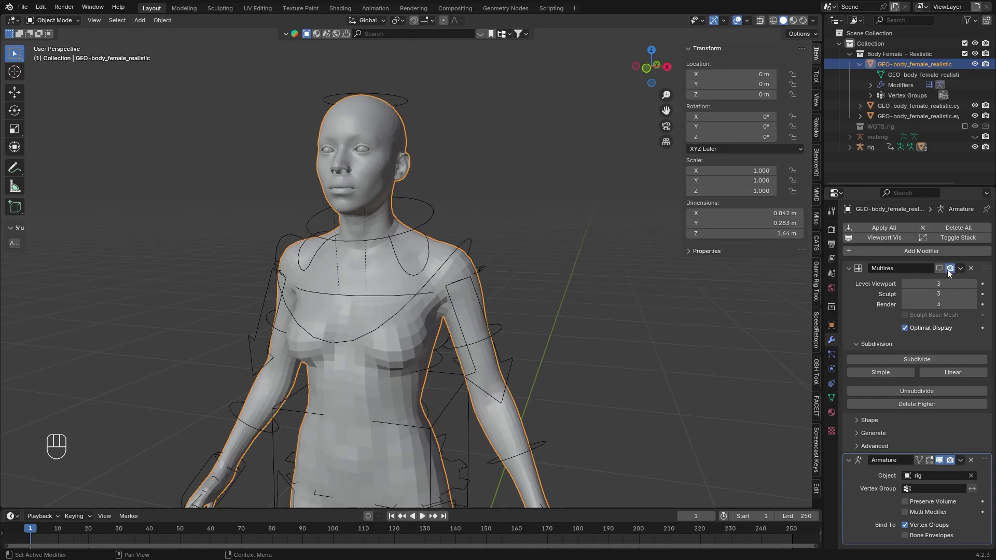
Apply Shade Smooth to the female body mesh.
{"action": "right_click", "coordinate": [453, 252]}
{"action": "left_click", "coordinate": [410, 199]}
{"action": "mouse_move", "coordinate": [467, 249]}
{"action": "middle_mouse_down"}
{"action": "mouse_move", "coordinate": [533, 255]}
{"action": "mouse_move", "coordinate": [553, 229]}
{"action": "mouse_move", "coordinate": [471, 207]}
{"action": "mouse_move", "coordinate": [506, 240]}
{"action": "mouse_move", "coordinate": [465, 243]}
{"action": "middle_mouse_up"}
{"action": "scroll", "coordinate": [524, 265], "scroll_direction": "up", "scroll_amount": 3}
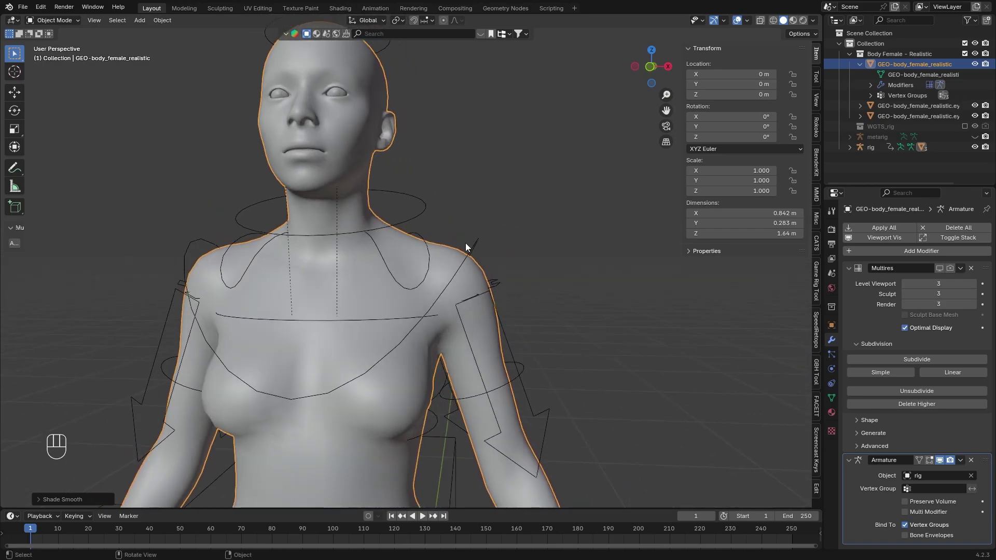
Rotate the rig's chest control in Pose Mode.
{"action": "left_click", "coordinate": [466, 243]}
{"action": "key", "text": "ctrl+Tab"}
{"action": "left_click", "coordinate": [467, 250]}
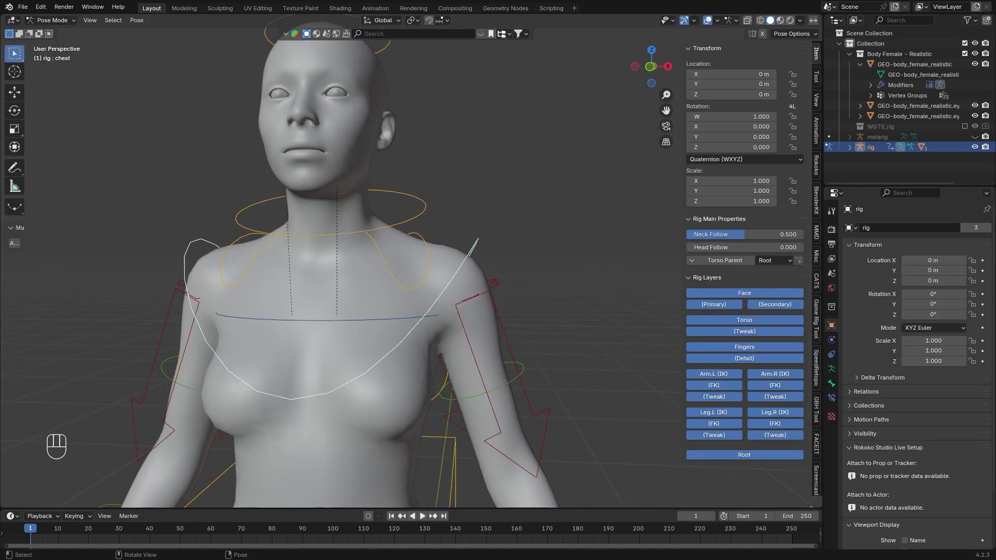
{"action": "key", "text": "r"}
{"action": "left_click", "coordinate": [517, 351]}
Rotate the head control around the Z axis.
{"action": "key", "text": "KP_1"}
{"action": "left_click", "coordinate": [399, 215]}
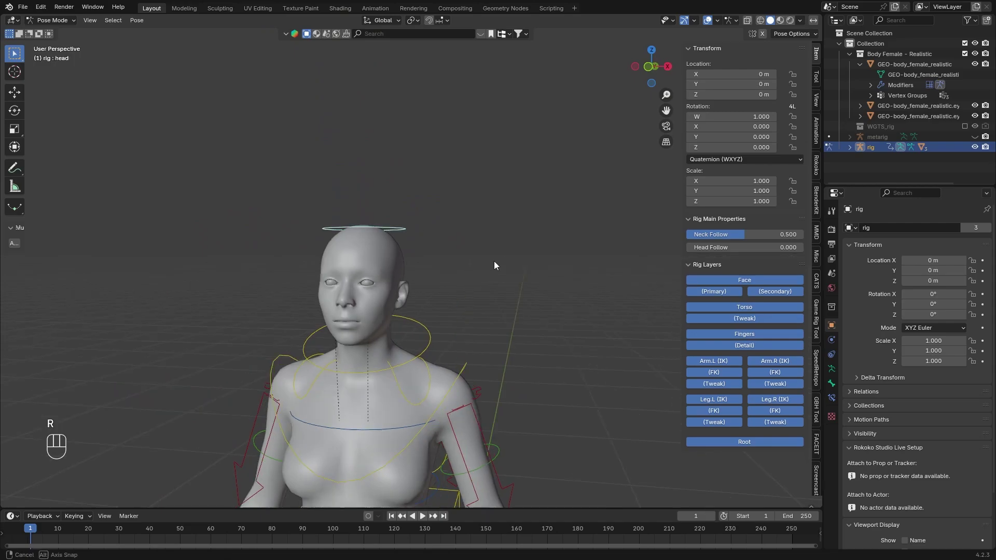
{"action": "key", "text": "KP_3"}
{"action": "key", "text": "r"}
{"action": "key", "text": "z"}
{"action": "left_click", "coordinate": [439, 294]}
Move the left hand IK control (hand_ik.L).
{"action": "mouse_move", "coordinate": [478, 205]}
{"action": "middle_mouse_down"}
{"action": "mouse_move", "coordinate": [446, 233]}
{"action": "mouse_move", "coordinate": [446, 351]}
{"action": "middle_mouse_up"}
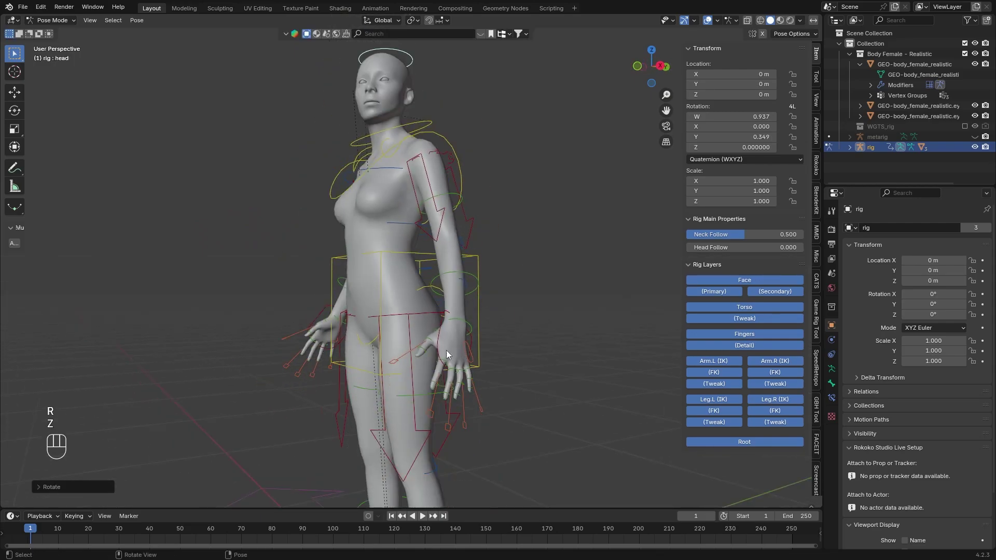
{"action": "left_click", "coordinate": [405, 311]}
{"action": "key", "text": "g"}
{"action": "scroll", "coordinate": [407, 351], "scroll_direction": "down", "scroll_amount": 3}
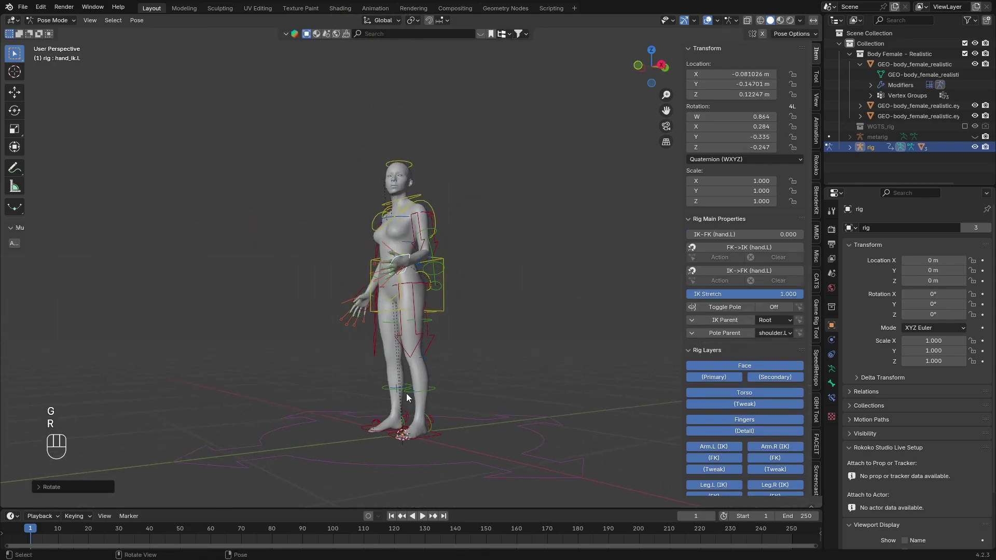